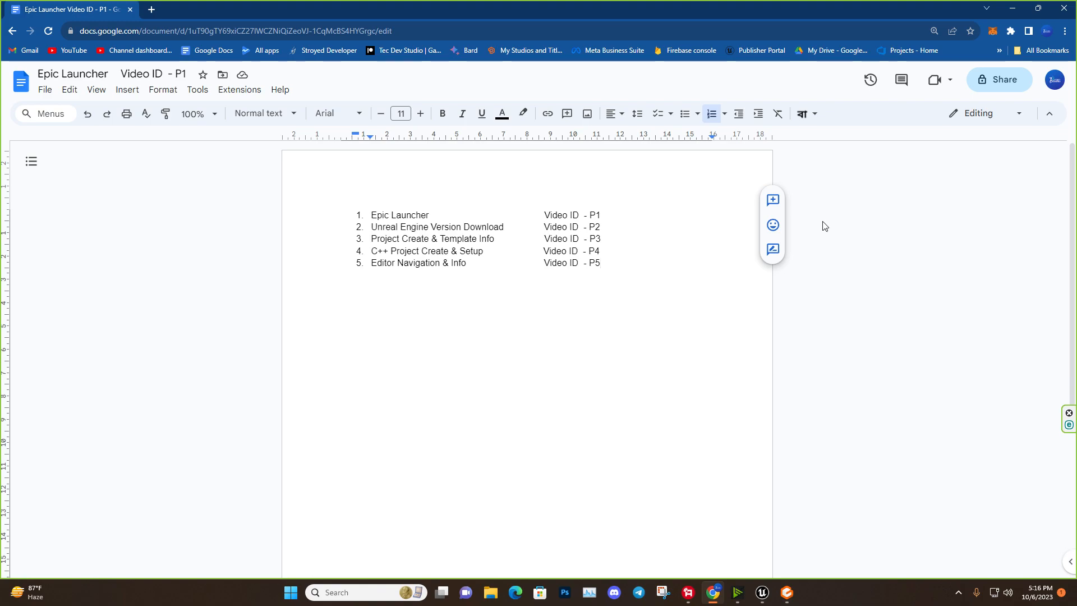
- Switch to the Unreal Editor with ThirdPersonMap open and pull the viewport back to examine the whole arena
double_click(745, 8)
left_click_drag(744, 11, 0, 106)
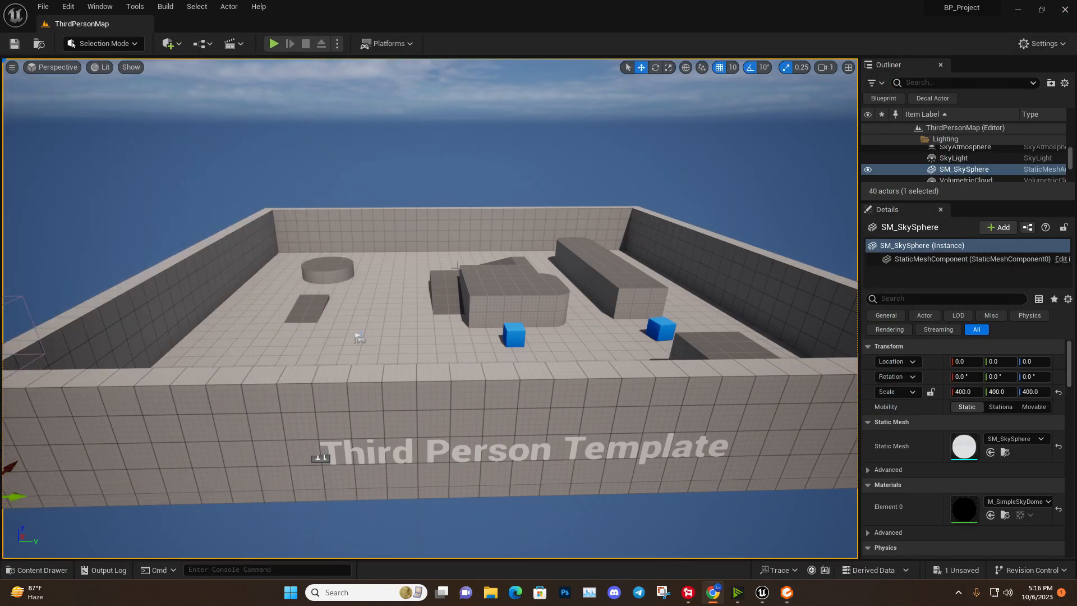
left_click(634, 204)
mouse_move(634, 203)
right_mouse_down()
mouse_move(618, 230)
mouse_move(613, 194)
mouse_move(619, 220)
mouse_move(604, 216)
mouse_move(622, 198)
mouse_move(589, 201)
mouse_move(638, 203)
mouse_move(620, 210)
right_mouse_up()
key("w")
key("w")
key("s")
key("s")
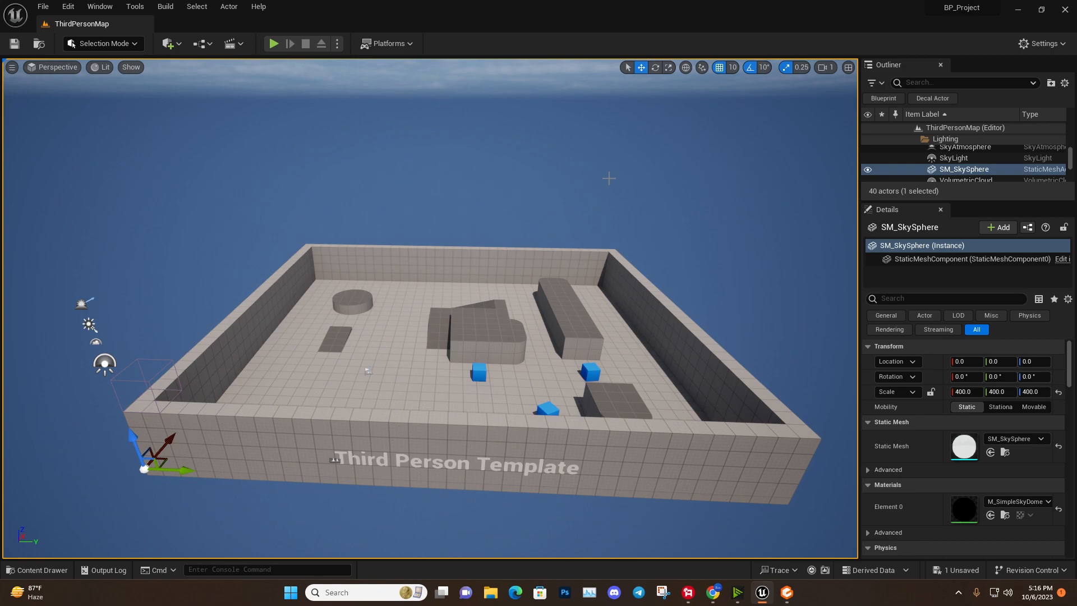
right_click_drag(613, 185, 560, 160)
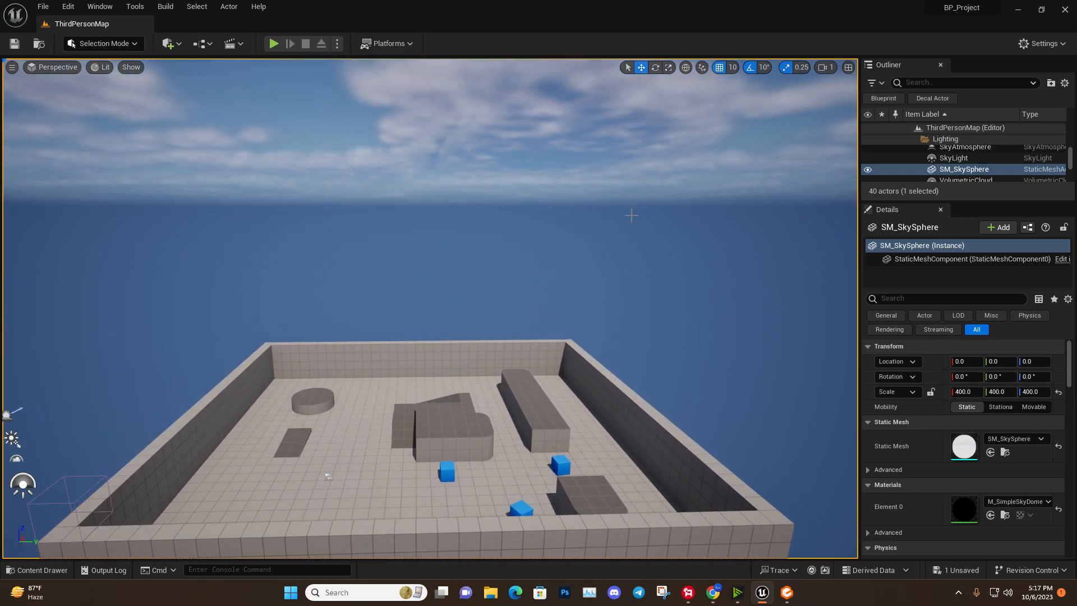
- Fly forwards, backwards and sideways through the level to examine the arena from several distances and angles
mouse_move(622, 220)
right_mouse_down()
mouse_move(599, 253)
mouse_move(580, 251)
mouse_move(598, 228)
mouse_move(604, 236)
mouse_move(555, 266)
mouse_move(602, 265)
mouse_move(475, 243)
mouse_move(549, 235)
mouse_move(765, 253)
mouse_move(429, 209)
mouse_move(407, 217)
mouse_move(291, 203)
mouse_move(460, 220)
mouse_move(634, 216)
mouse_move(648, 274)
mouse_move(614, 205)
right_mouse_up()
key("w")
key("a")
key("s")
key("w")
key("d")
key("s")
key("a")
key("w")
key("s")
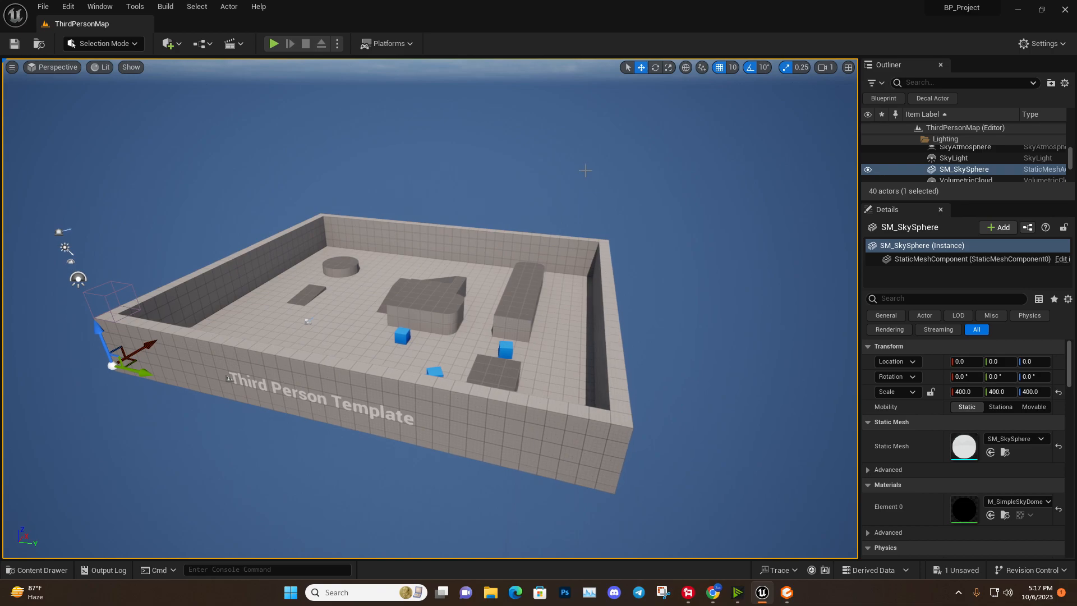
key("w")
right_click_drag(614, 204, 543, 209)
key("s")
key("w")
key("w")
key("a")
key("d")
key("s")
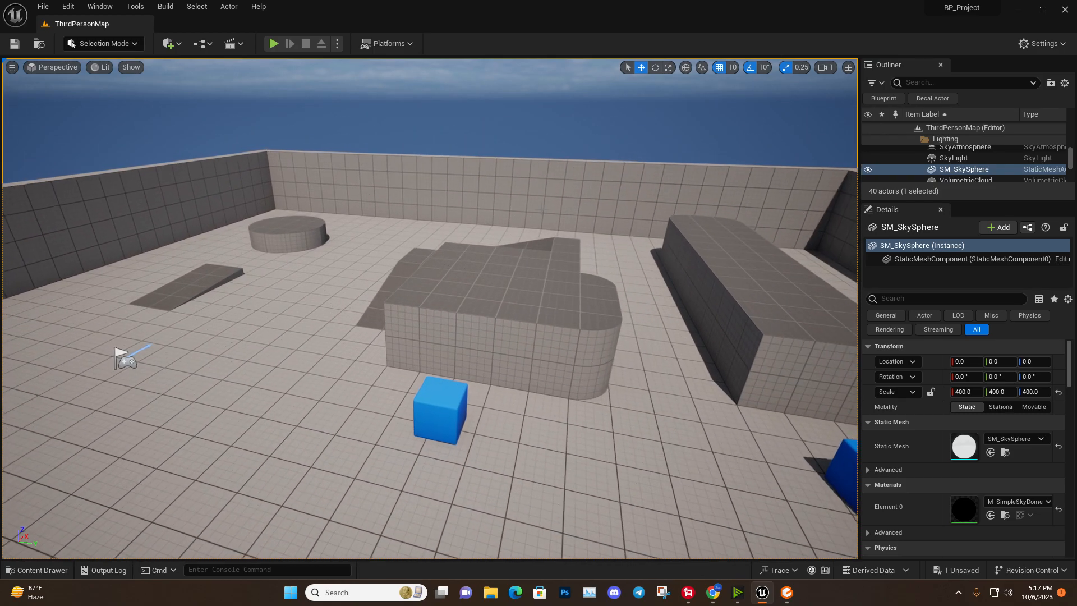
- Select the blue SM_ChamferCube in front of the central block and focus the viewport on it
right_click_drag(430, 308, 472, 330)
key("a")
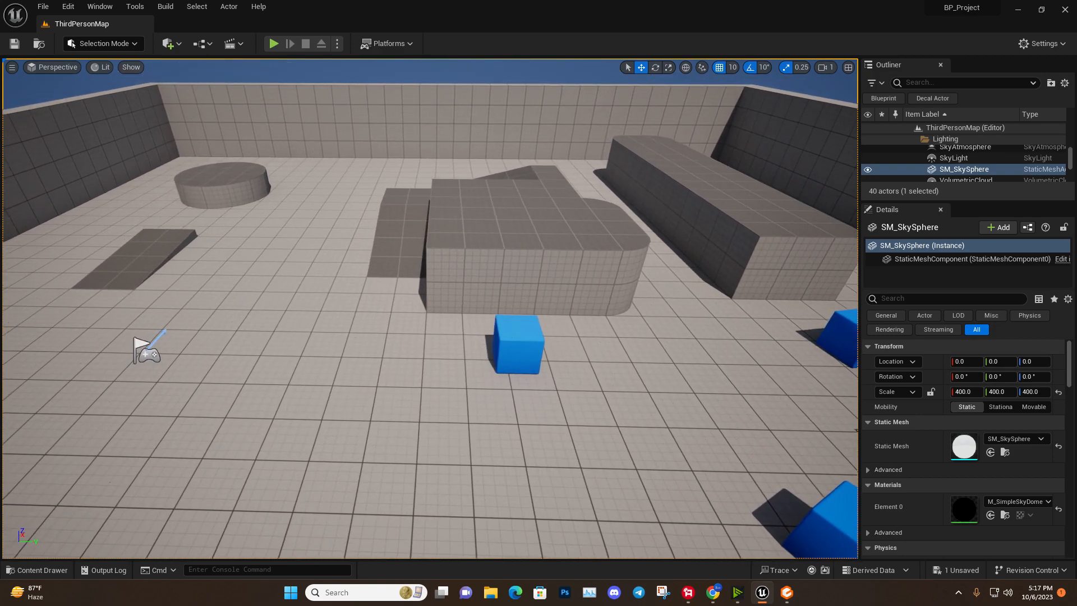
left_click(512, 321)
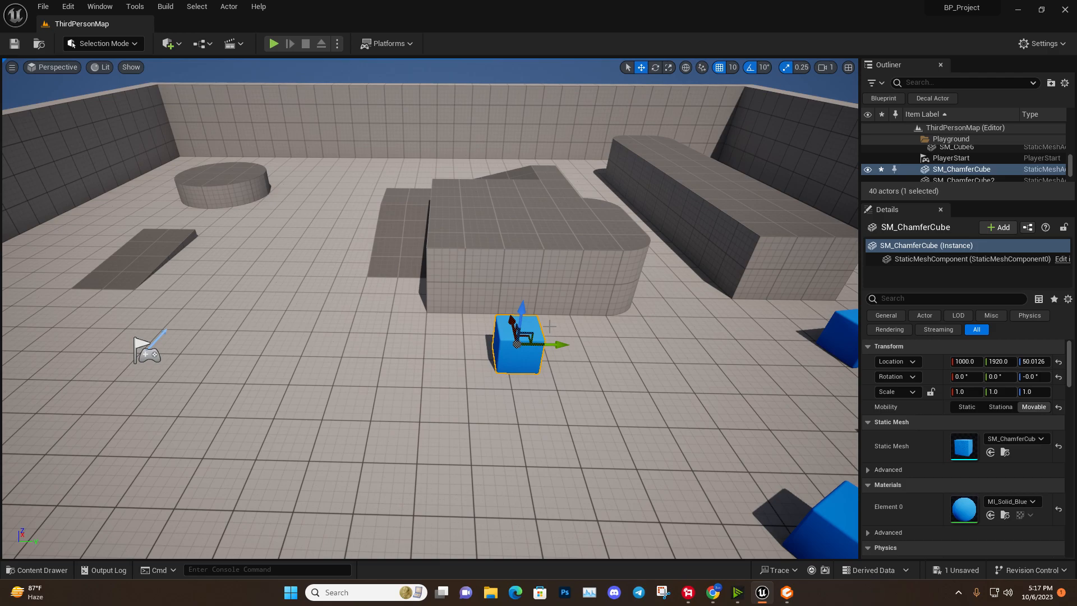
key("f")
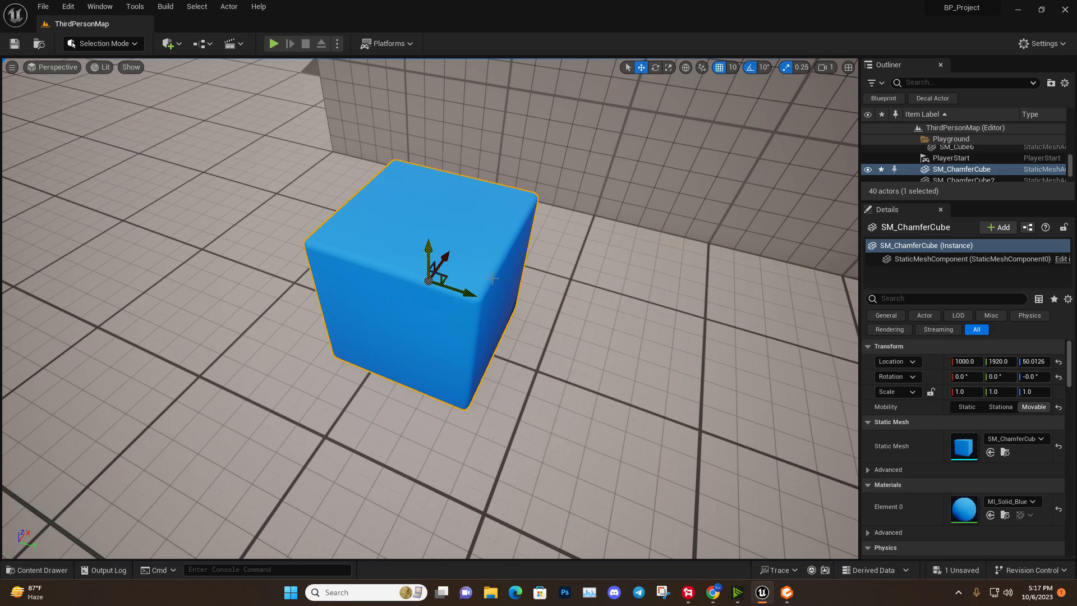
scroll(442, 259, "down", 10)
key("f")
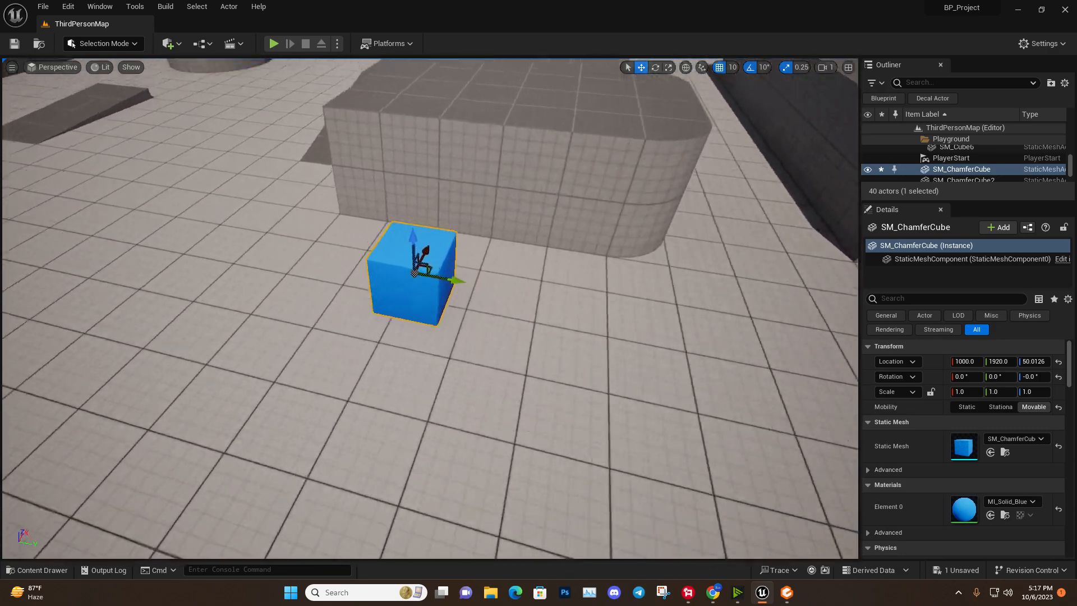
scroll(422, 276, "down", 5)
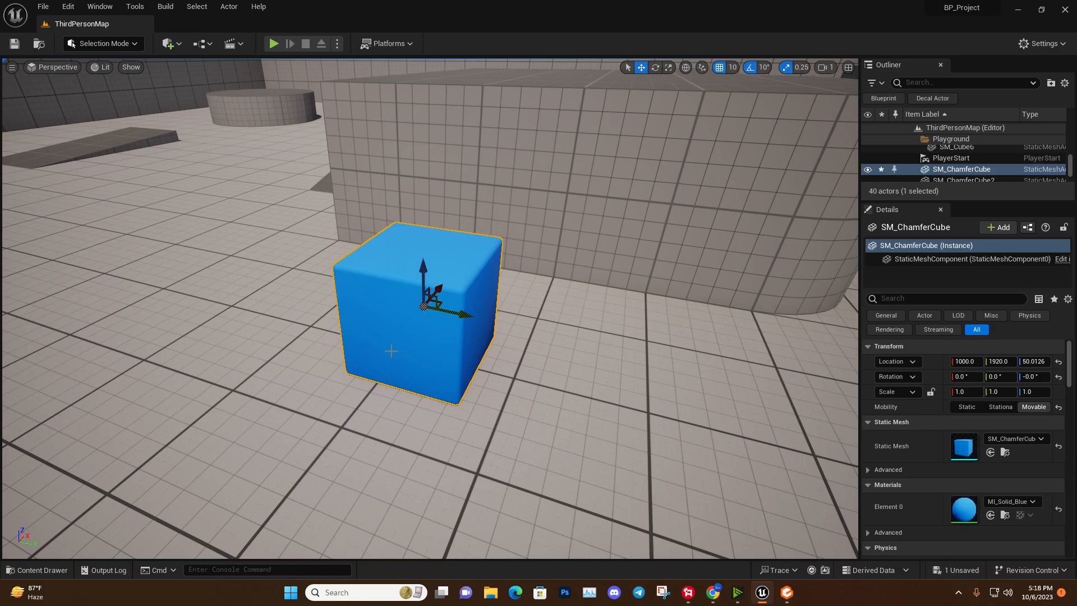
- Move SM_ChamferCube along the X and Y axes to X 970 and Y 1880
right_click_drag(484, 333, 449, 285)
left_click_drag(441, 282, 385, 321)
left_click_drag(355, 280, 312, 254)
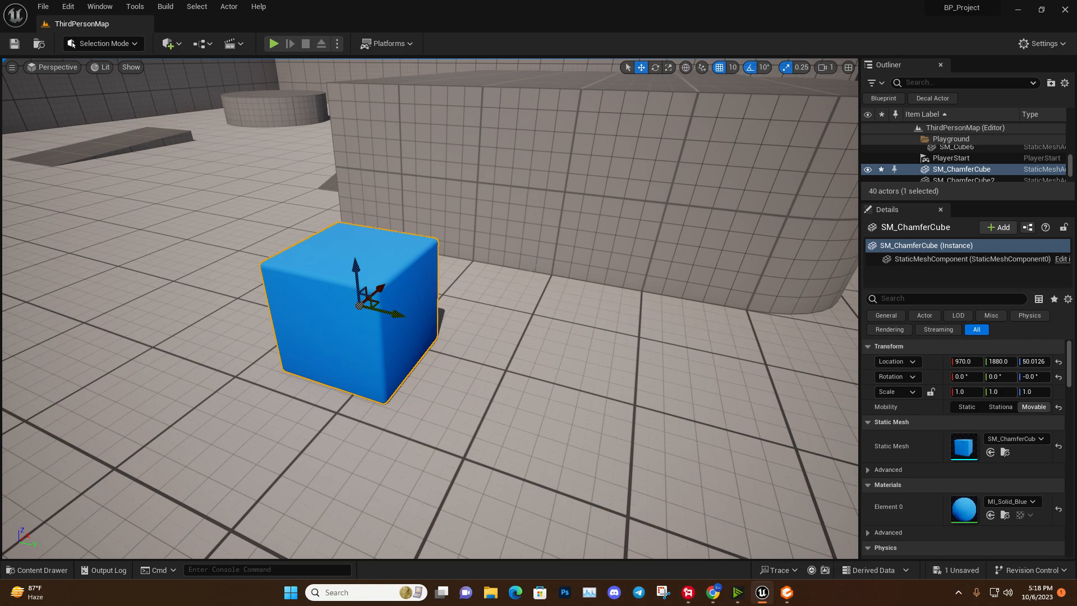
- Rotate SM_ChamferCube freely around its axes to a tilted orientation of about -121.8°, -13.0° and 0.1°
right_click_drag(492, 293, 558, 278)
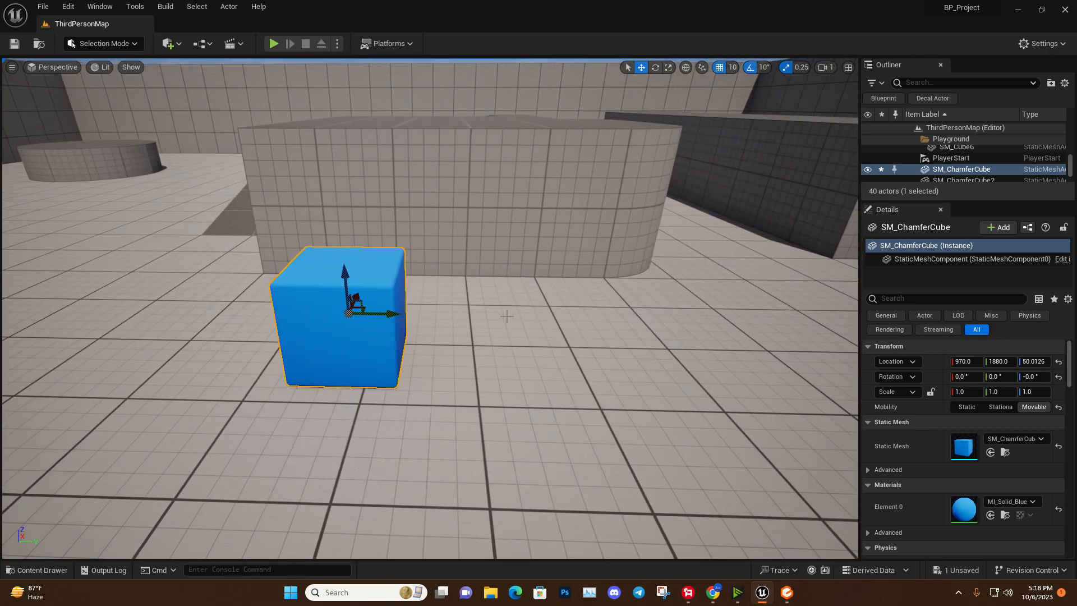
key("e")
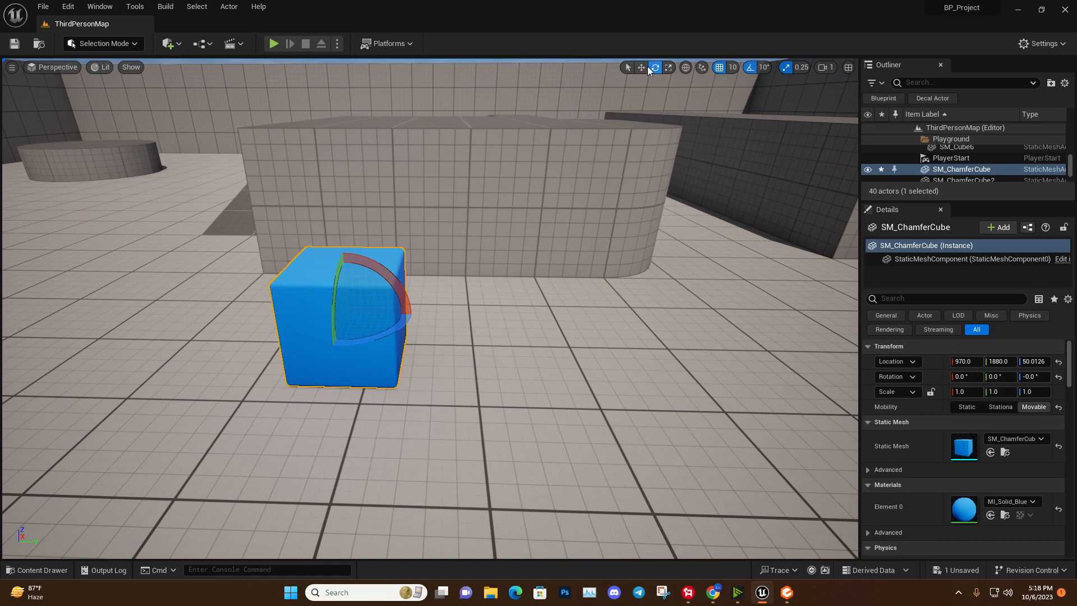
right_click_drag(521, 269, 472, 300)
left_click_drag(496, 308, 443, 309)
left_click_drag(524, 269, 500, 280)
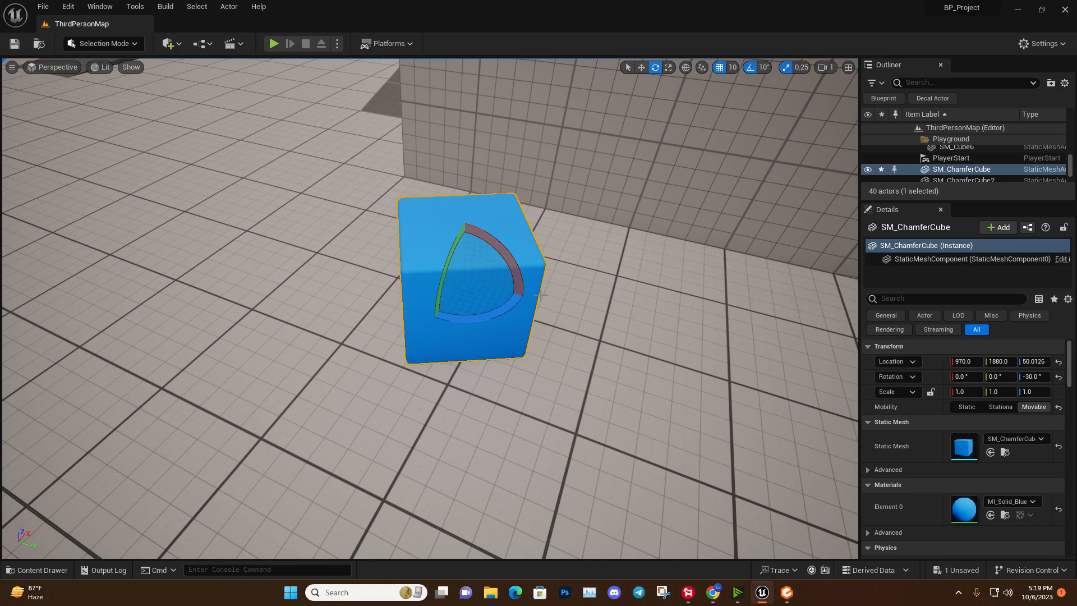
left_click_drag(496, 275, 459, 274)
mouse_move(479, 318)
left_mouse_down()
mouse_move(515, 314)
mouse_move(477, 302)
left_mouse_up()
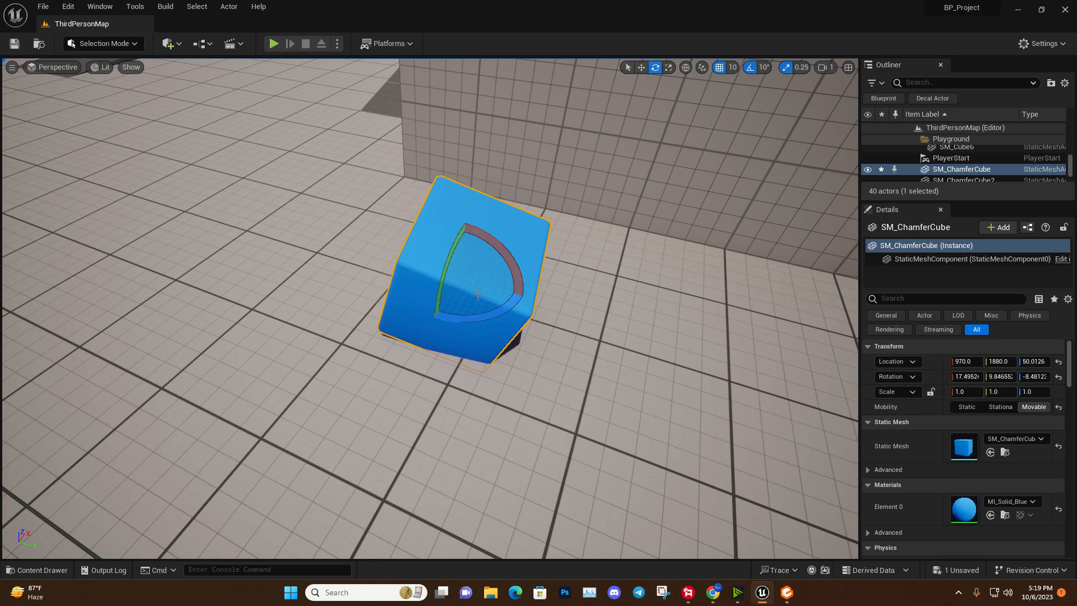
mouse_move(493, 247)
left_mouse_down()
mouse_move(517, 253)
mouse_move(491, 244)
left_mouse_up()
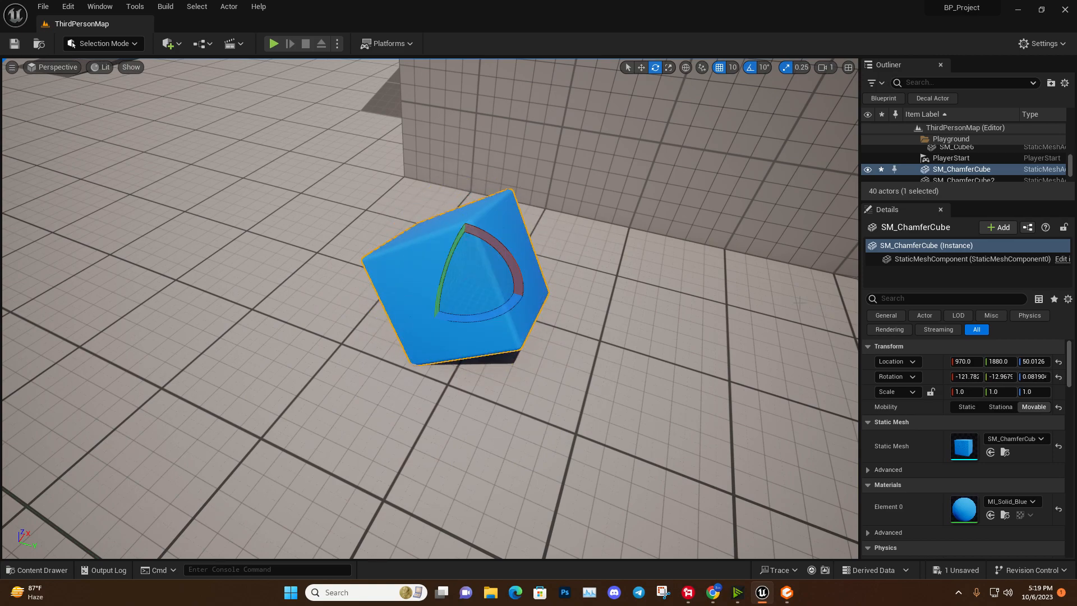
- Scale the tilted SM_ChamferCube into a long thin beam with scale 0.5, 4.5 and 0.5
left_click(671, 72)
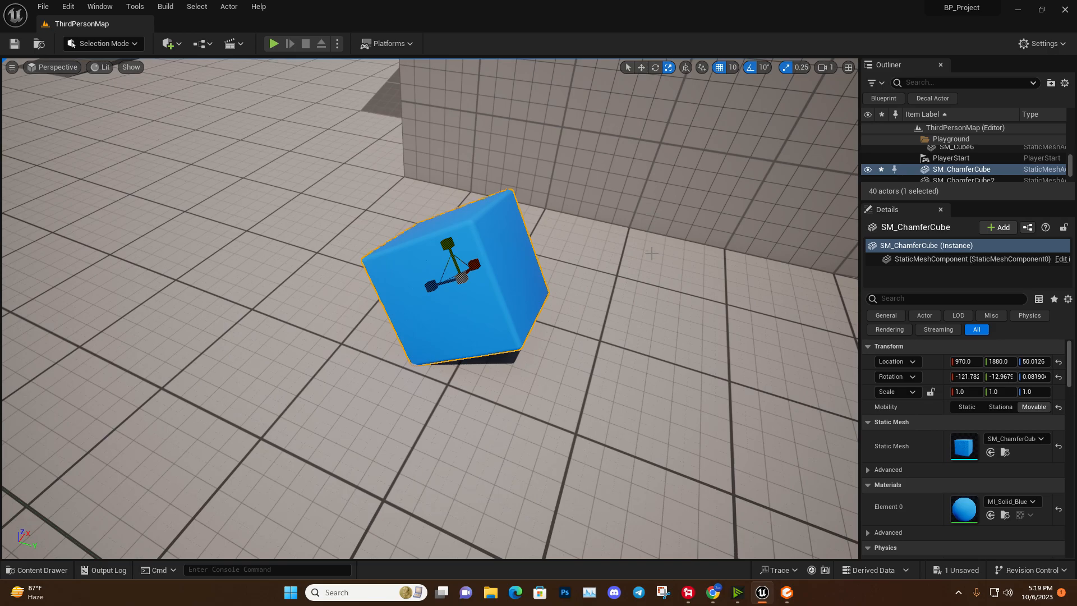
right_click_drag(518, 269, 589, 269)
left_click_drag(515, 268, 492, 268)
left_click_drag(485, 320, 443, 342)
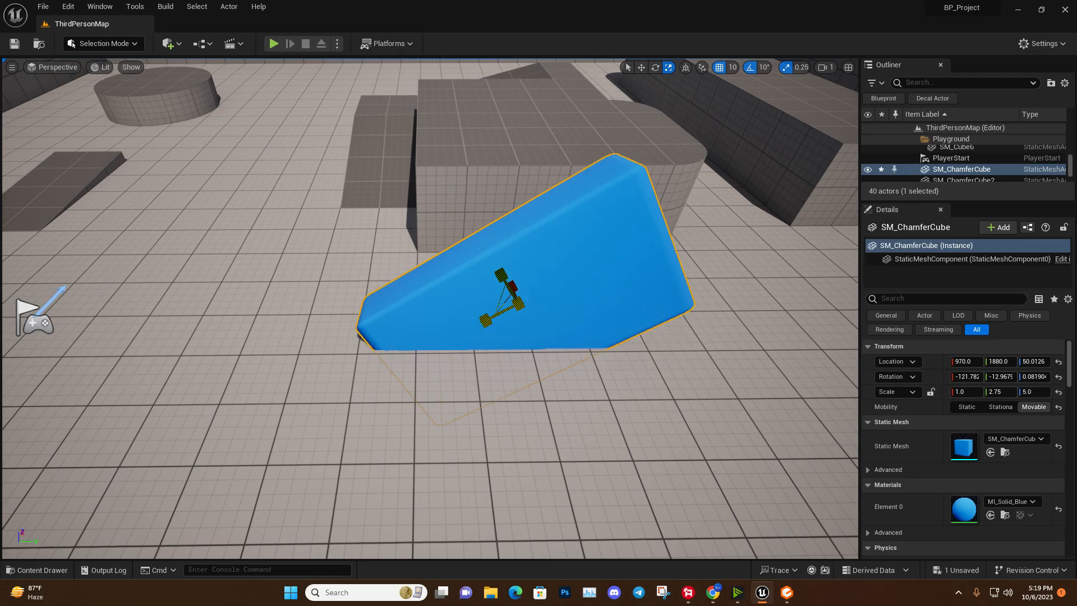
right_click_drag(486, 320, 656, 292)
left_click_drag(513, 330, 415, 332)
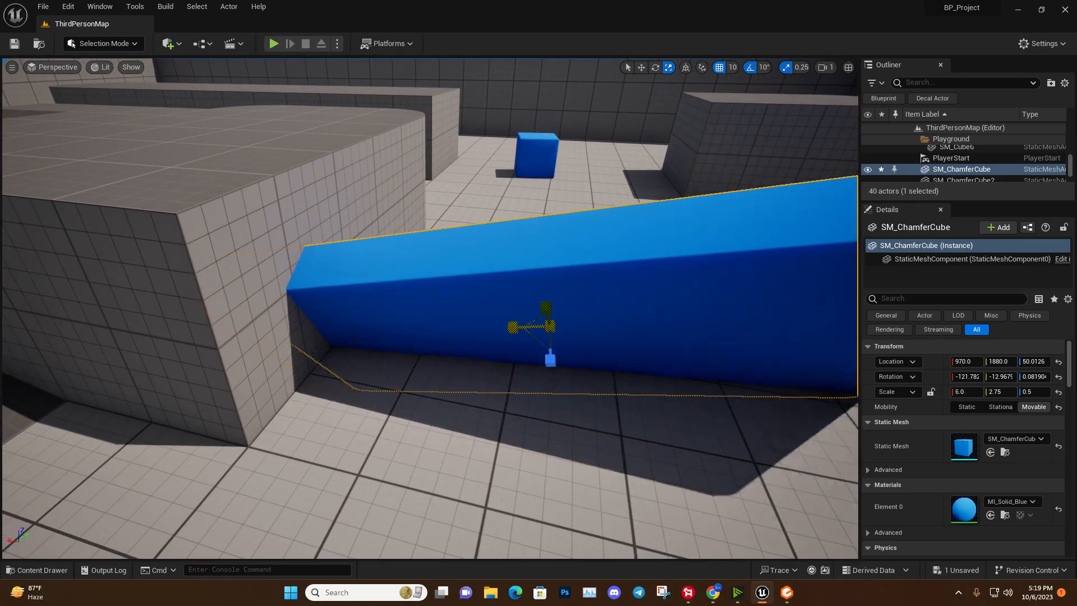
left_click_drag(513, 327, 467, 328)
right_click_drag(513, 327, 348, 327)
left_click_drag(399, 289, 359, 230)
scroll(431, 309, "down", 8)
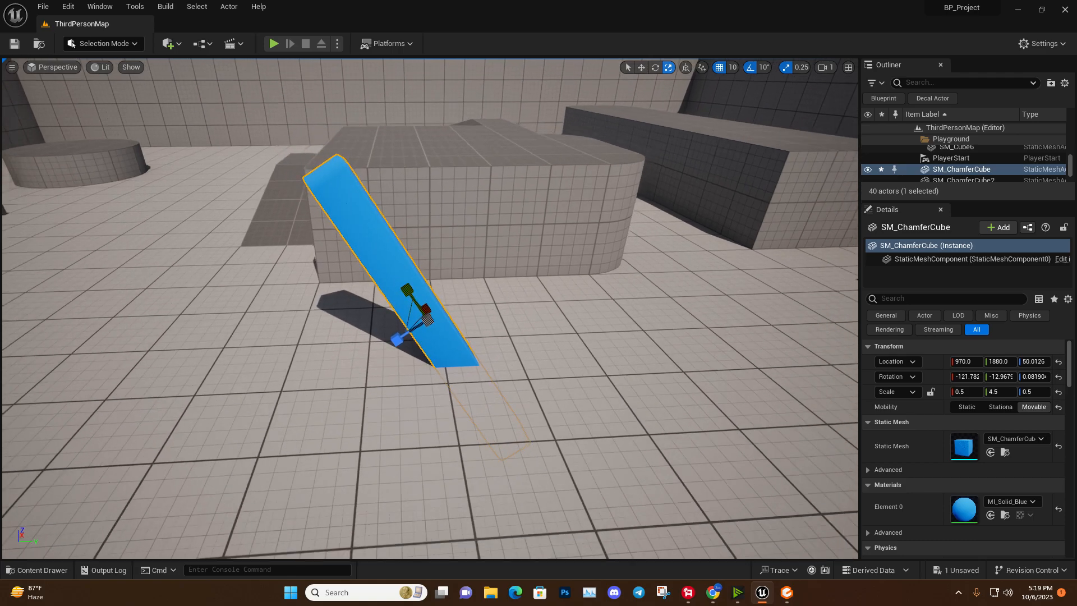
- Duplicate the tilted blue beam along the Y axis, placing the copy at Y 2140
key("w")
left_click(314, 432)
right_click_drag(314, 432, 256, 421)
key("d")
key("w")
key("s")
mouse_move(489, 329)
right_mouse_down()
mouse_move(471, 341)
mouse_move(489, 330)
right_mouse_up()
key("s")
left_click(359, 311)
key("w")
right_click_drag(359, 311, 340, 312)
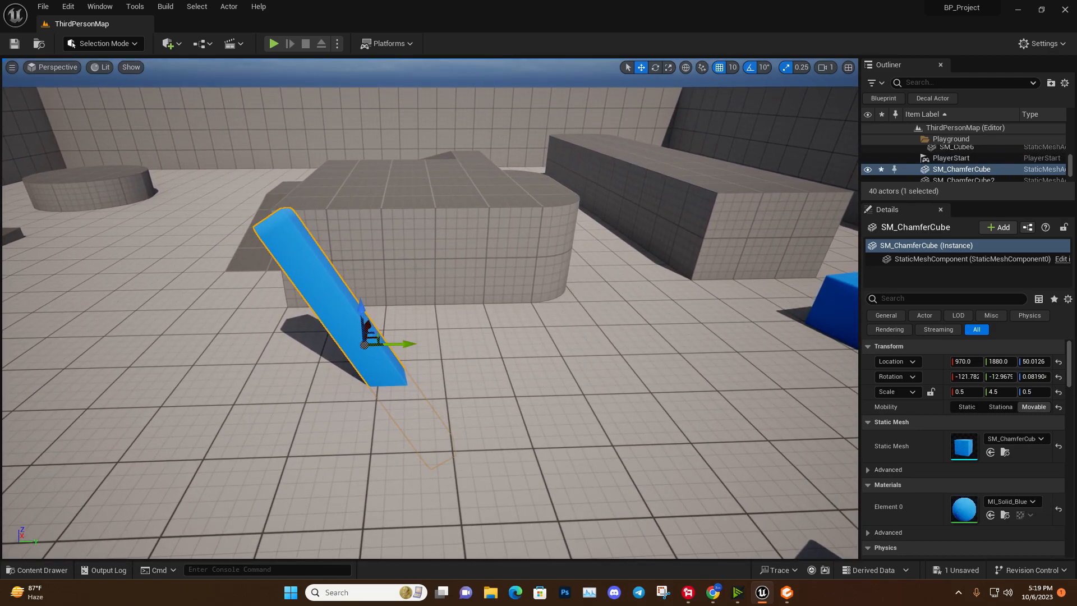
key("d")
right_click_drag(566, 265, 550, 265)
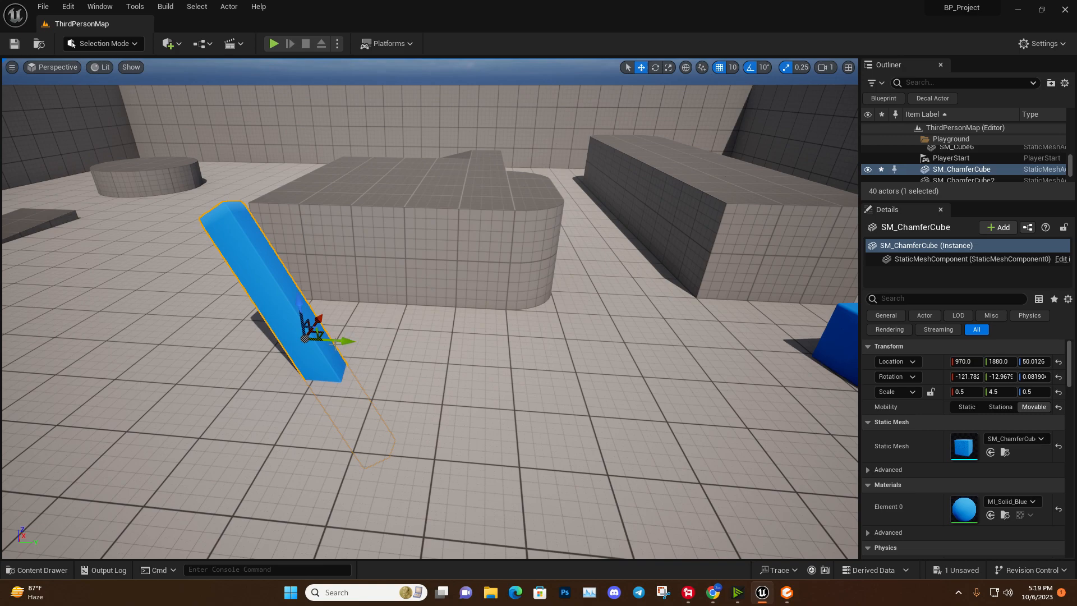
left_click_drag(337, 341, 503, 348, "alt")
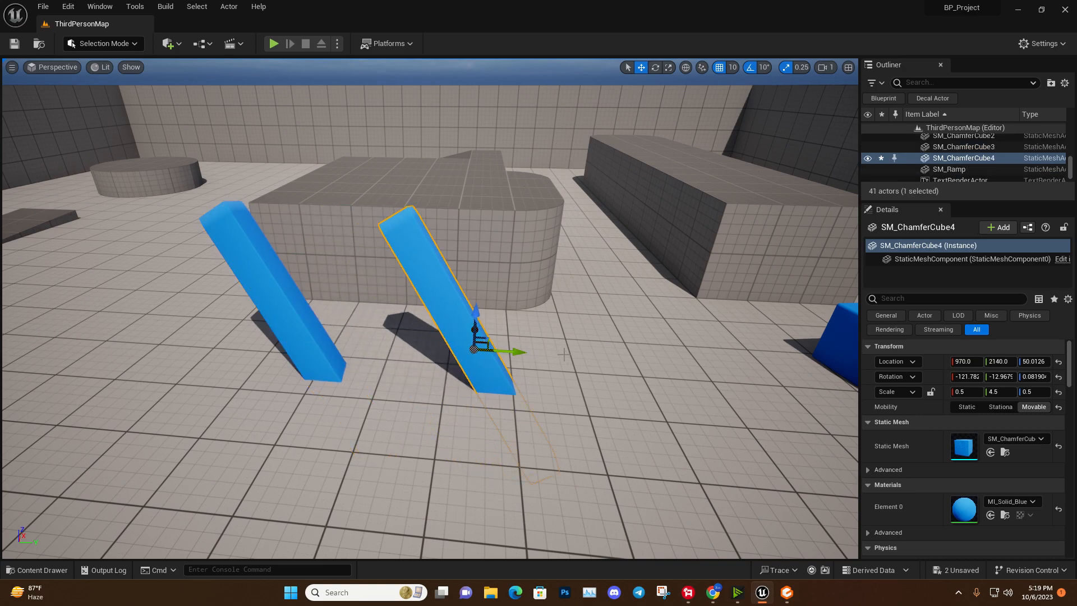
- Duplicate more beams along the Y axis to build a row of five, with the last two at Y 2200 and 2290
right_click_drag(601, 380, 573, 371)
key("a")
left_click_drag(608, 376, 662, 376)
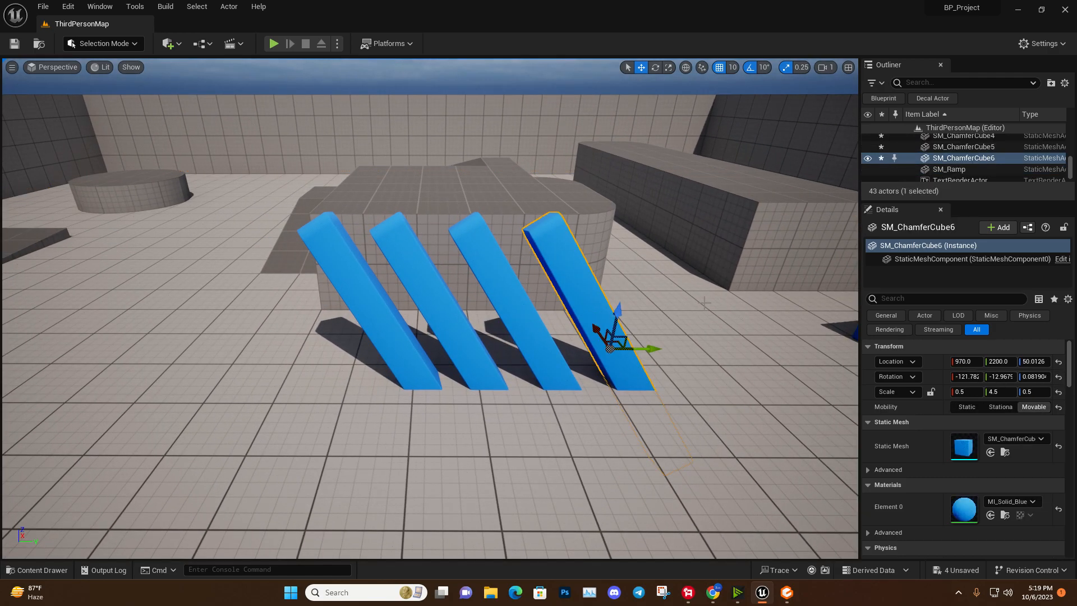
right_click_drag(673, 361, 676, 360)
left_click_drag(631, 396, 708, 399, "alt")
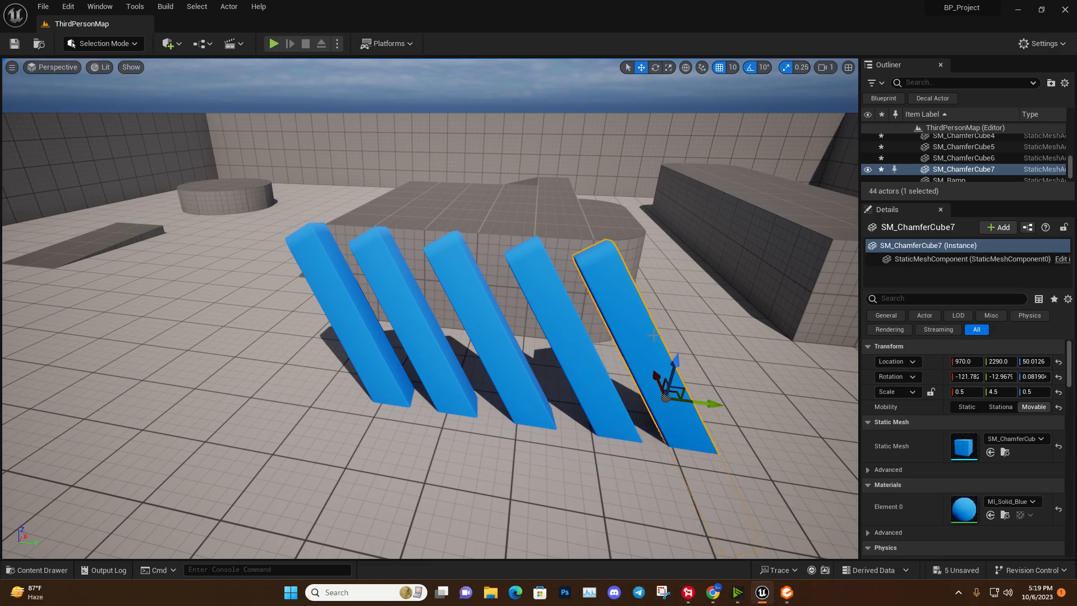
- Select the second and fourth beams of the row together
right_click_drag(562, 383, 538, 331)
left_click(562, 383)
left_click(512, 180)
mouse_move(512, 179)
right_mouse_down()
mouse_move(510, 169)
mouse_move(502, 179)
right_mouse_up()
left_click(513, 286)
right_click_drag(512, 286, 511, 318)
left_click(375, 276, "ctrl")
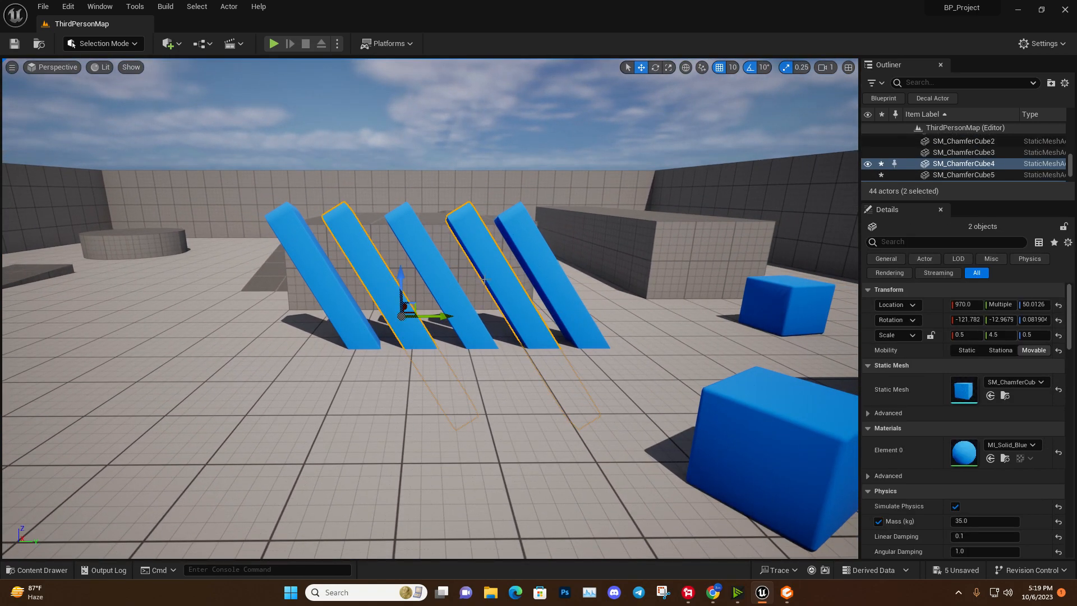
- Reselect the fourth beam, add the second beam to the selection, and move both to X 990
left_click(628, 243)
left_click(497, 259)
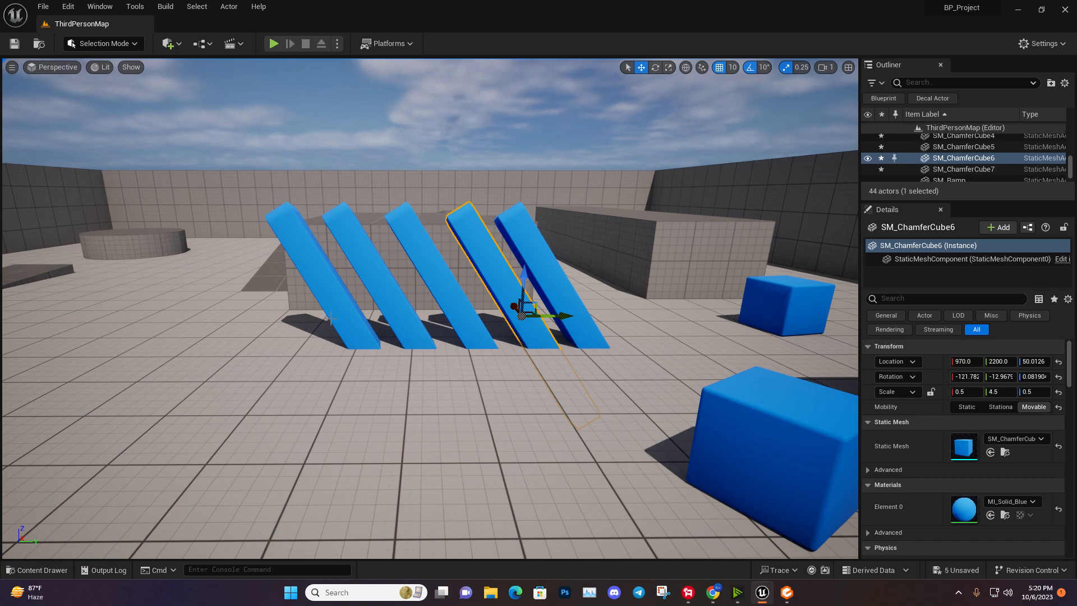
left_click(367, 274, "ctrl")
right_click_drag(367, 275, 327, 305)
key("w")
key("s")
key("d")
key("a")
key("w")
key("e")
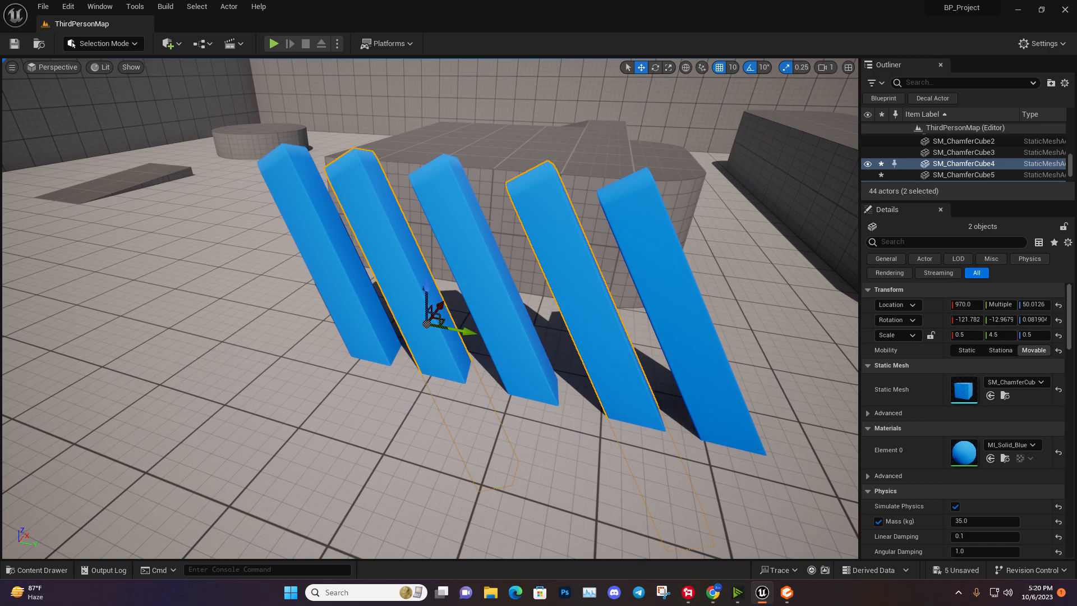
mouse_move(442, 300)
left_mouse_down()
mouse_move(476, 264)
mouse_move(438, 291)
left_mouse_up()
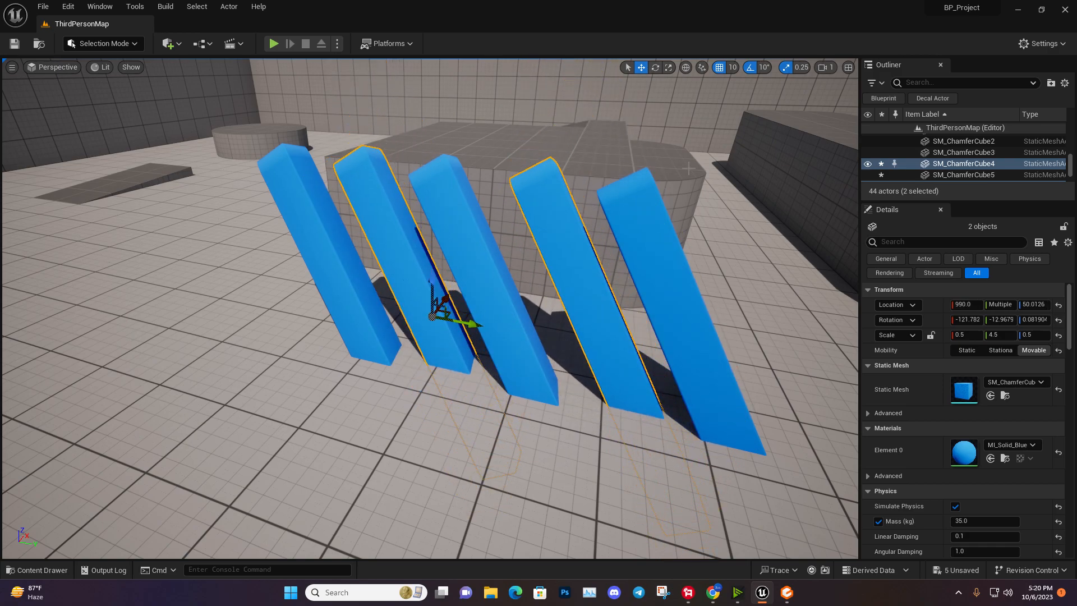
- Fly around the row of five beams and the neighbouring blocks to examine the arrangement from several sides
left_click(688, 168)
mouse_move(688, 168)
right_mouse_down()
mouse_move(712, 158)
mouse_move(696, 156)
right_mouse_up()
key("a")
key("d")
key("a")
key("d")
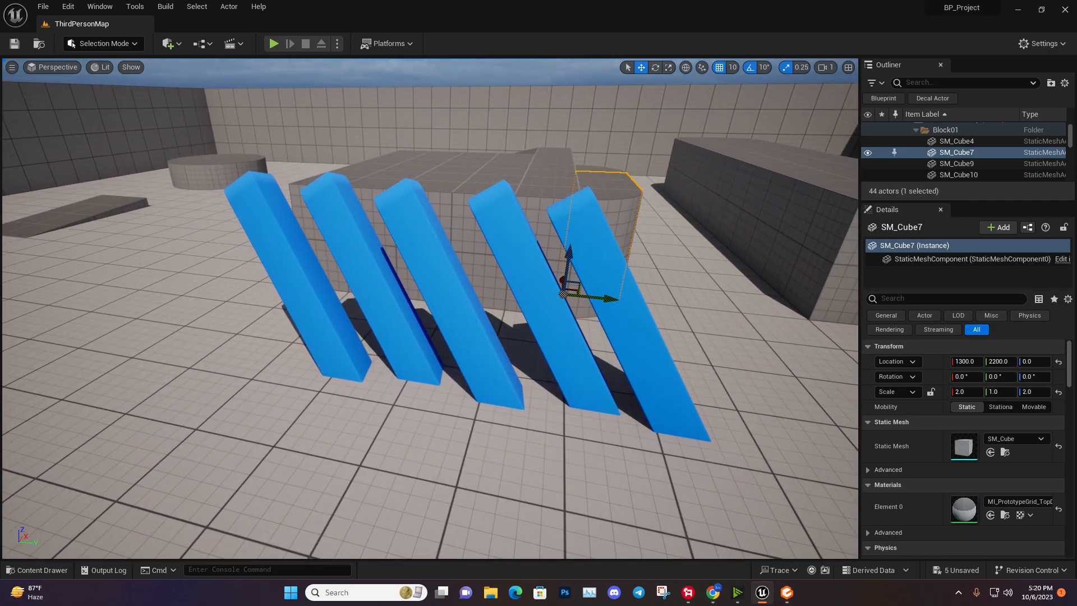
key("s")
key("a")
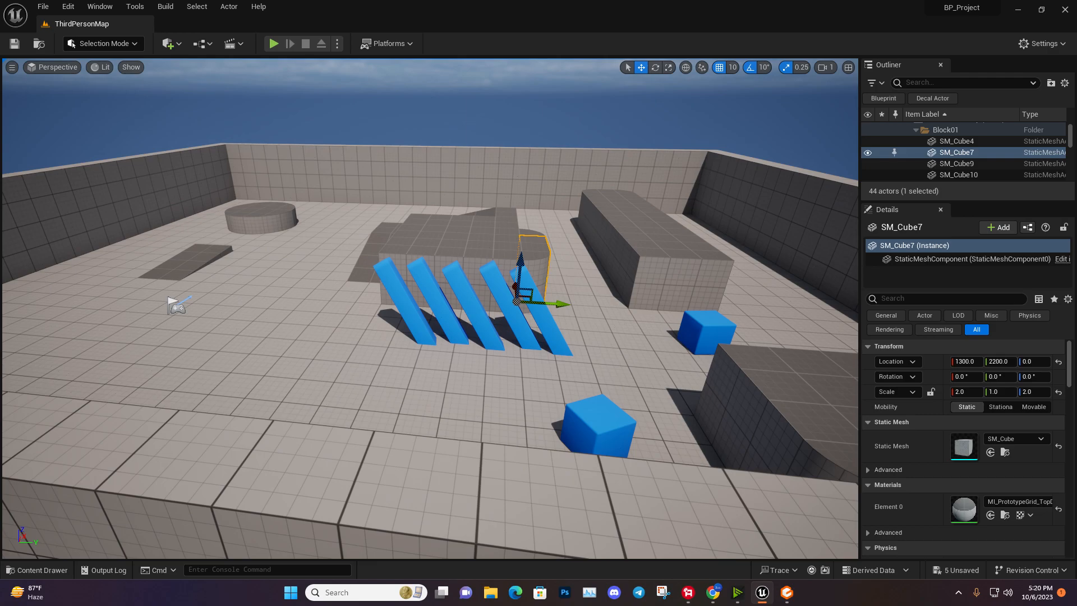
key("w")
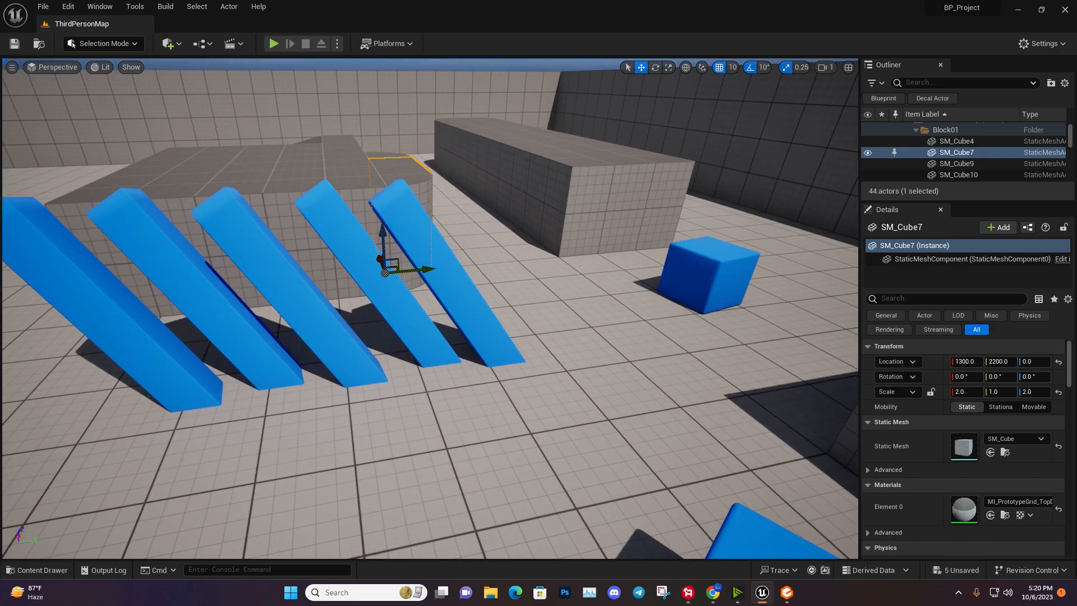
key("a")
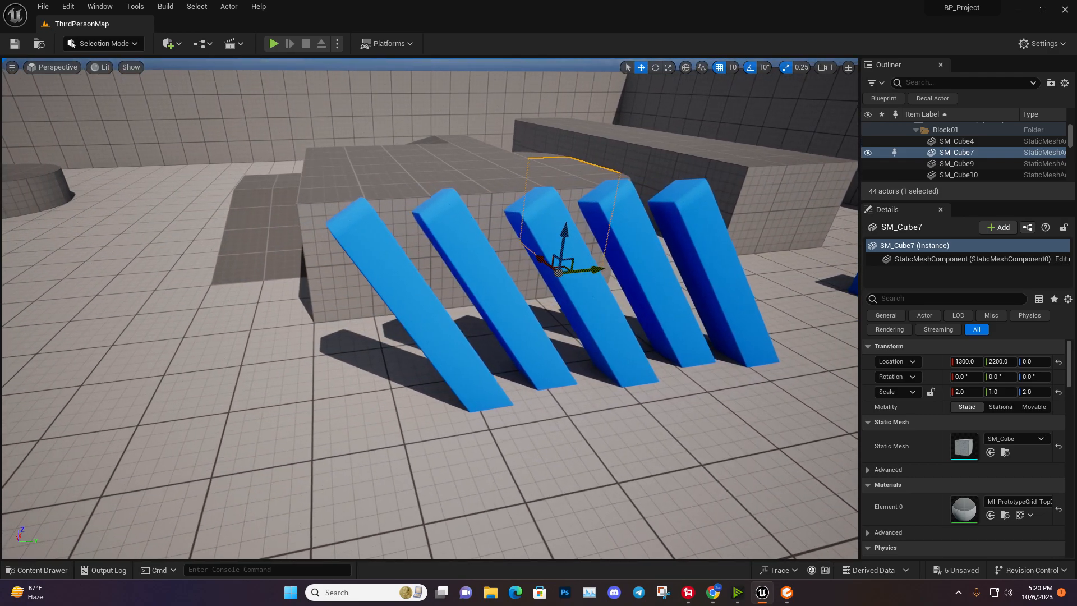
key("d")
right_click_drag(477, 201, 510, 241)
key("s")
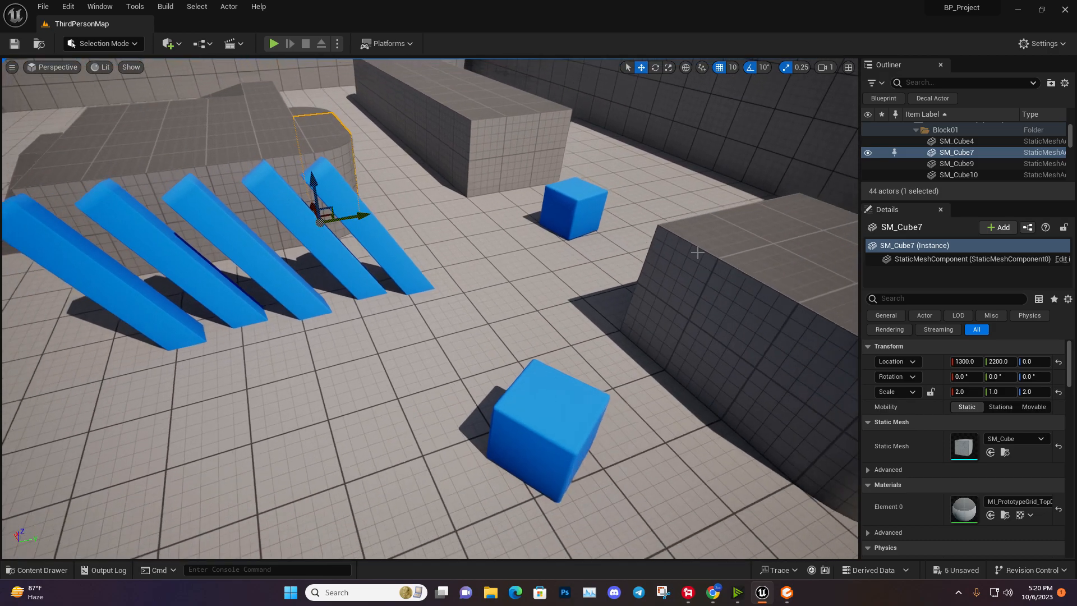
- Select the two unmodified blue cubes, SM_ChamferCube2 and SM_ChamferCube3, together
left_click(557, 220)
left_click(530, 398)
key("s")
right_click_drag(550, 295, 540, 315)
left_click(550, 189, "ctrl")
right_click_drag(551, 190, 548, 115)
key("w")
key("d")
right_click_drag(505, 412, 452, 424)
key("a")
right_click_drag(443, 370, 505, 361)
key("w")
key("s")
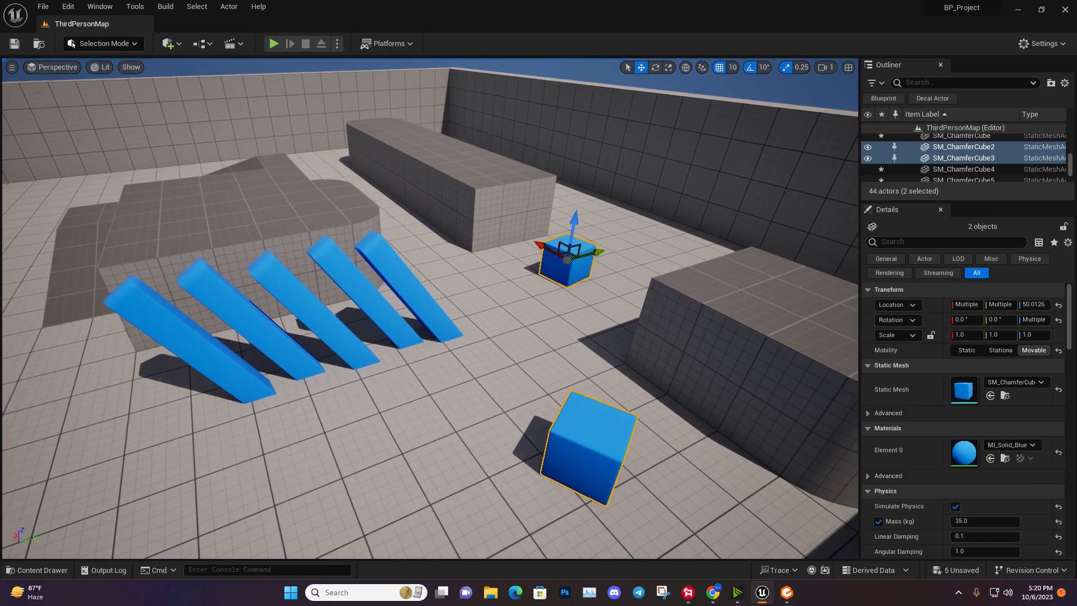
- Delete the two selected blue cubes and undo the deletion, three times in all
key("Delete")
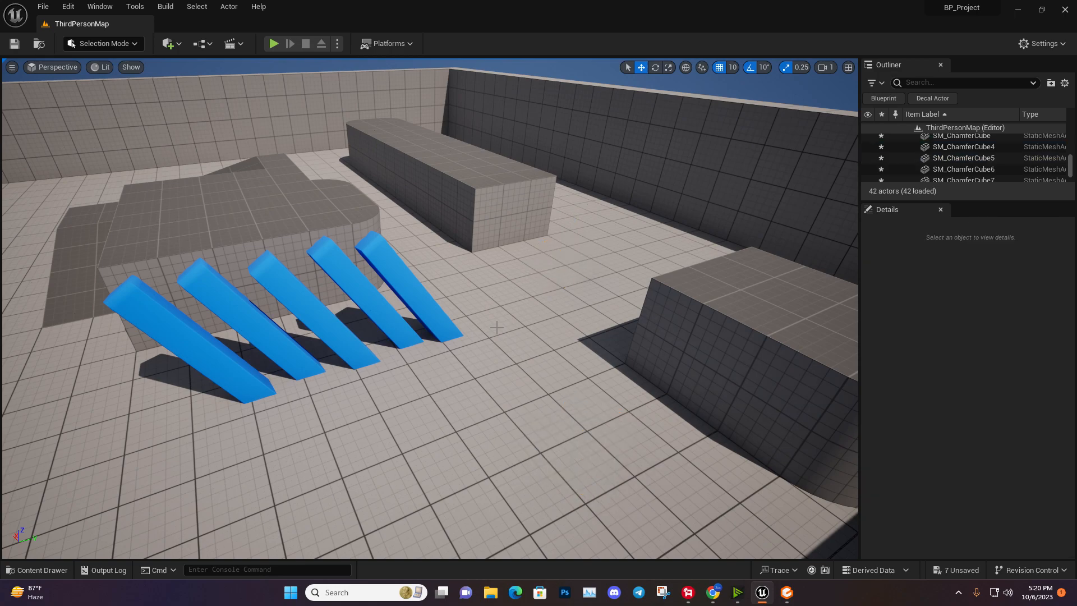
key("ctrl+z")
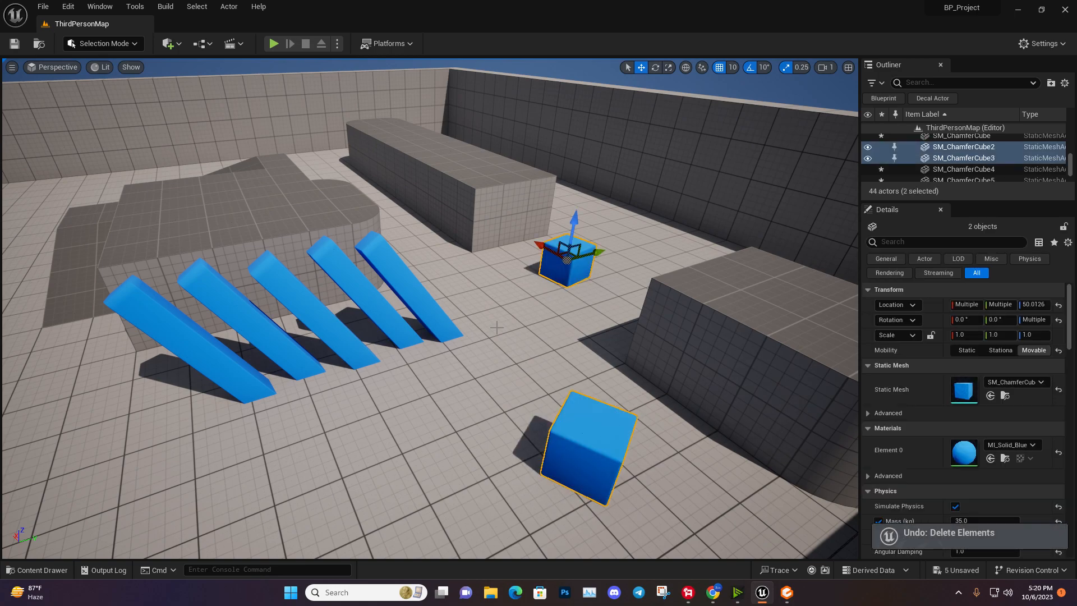
key("Delete")
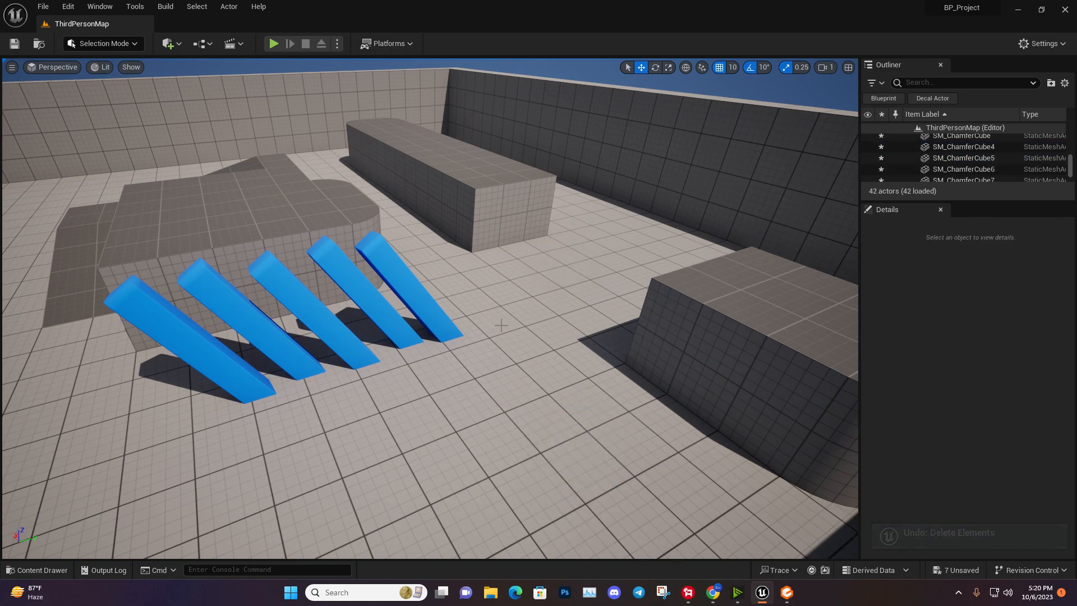
key("ctrl+z")
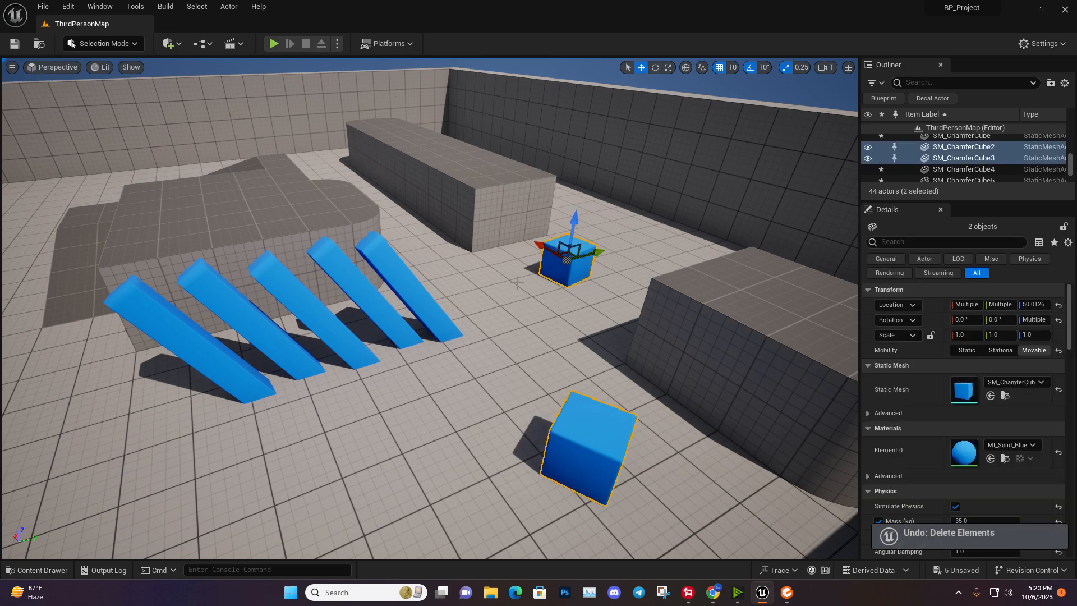
right_click_drag(595, 295, 613, 295)
key("d")
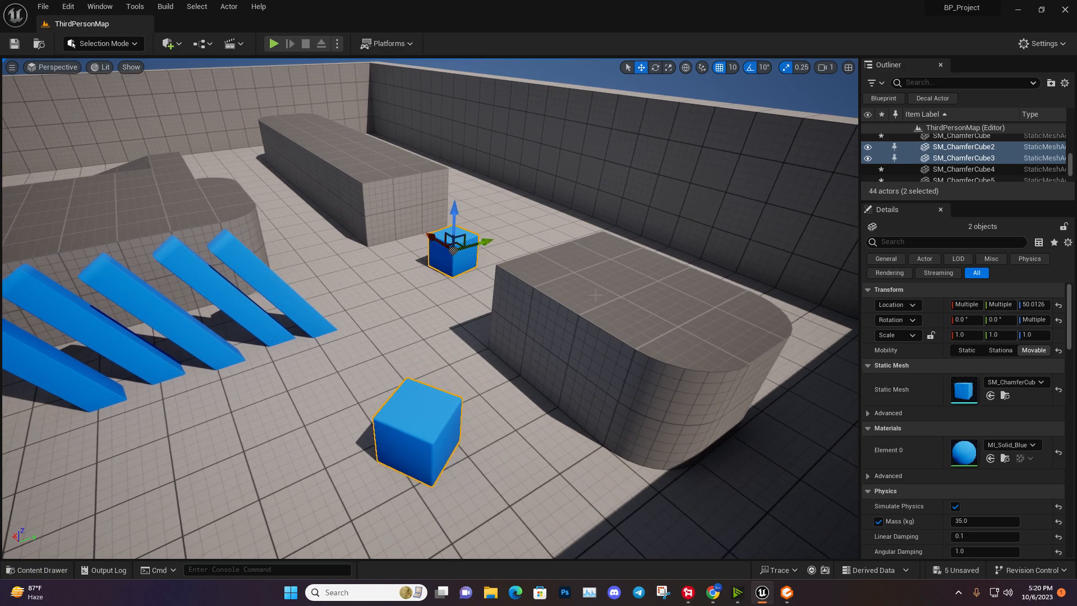
key("Delete")
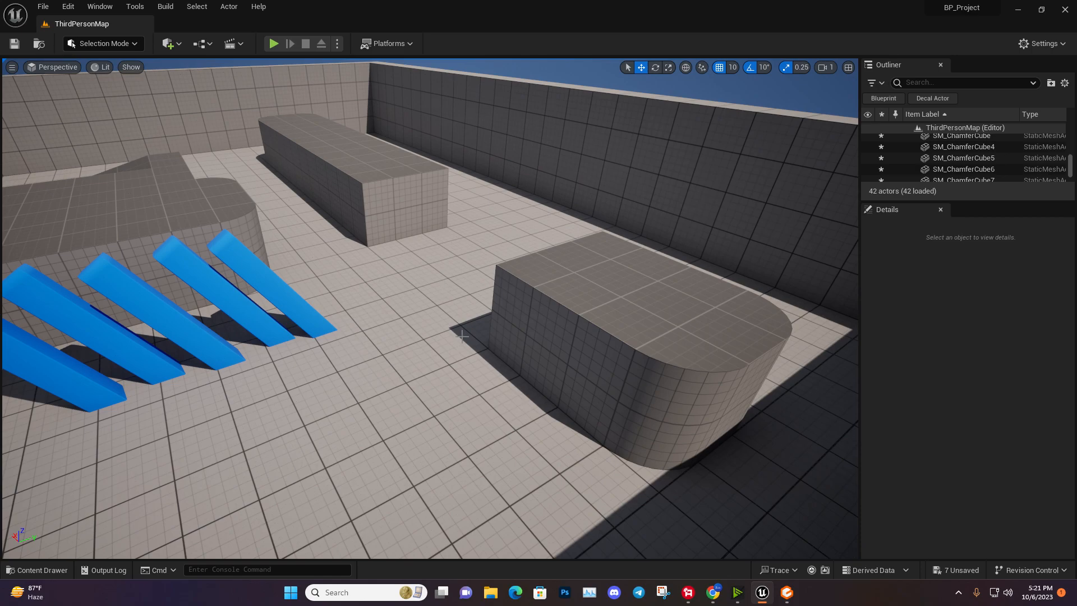
key("ctrl+z")
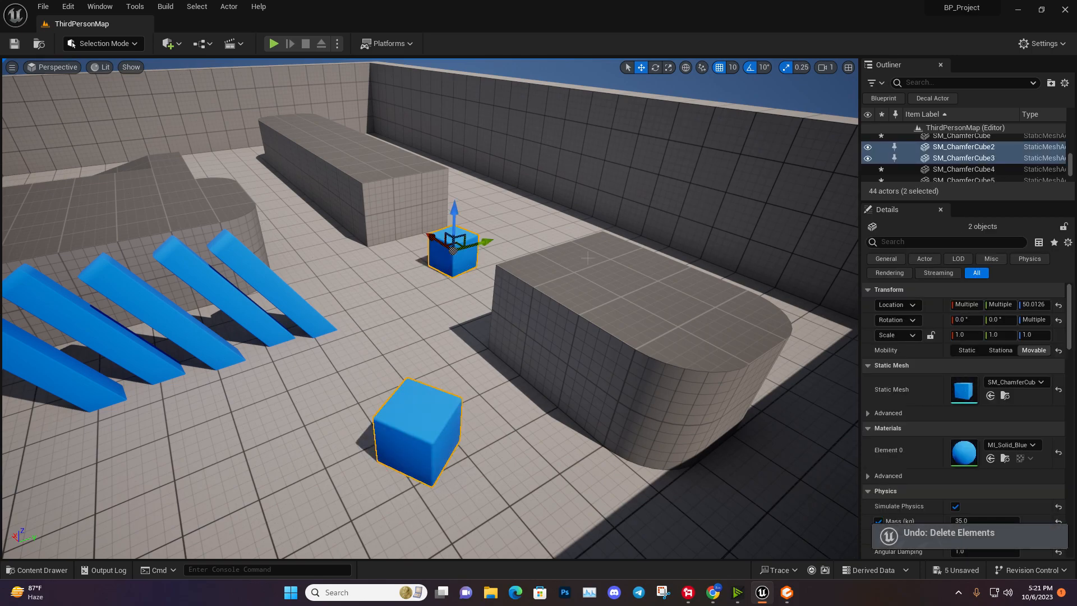
- Select SM_ChamferCube2 and the nearer blue cube one at a time, and orbit the view around the nearer cube
left_click(619, 234)
right_click_drag(619, 235, 597, 236)
left_click(512, 250)
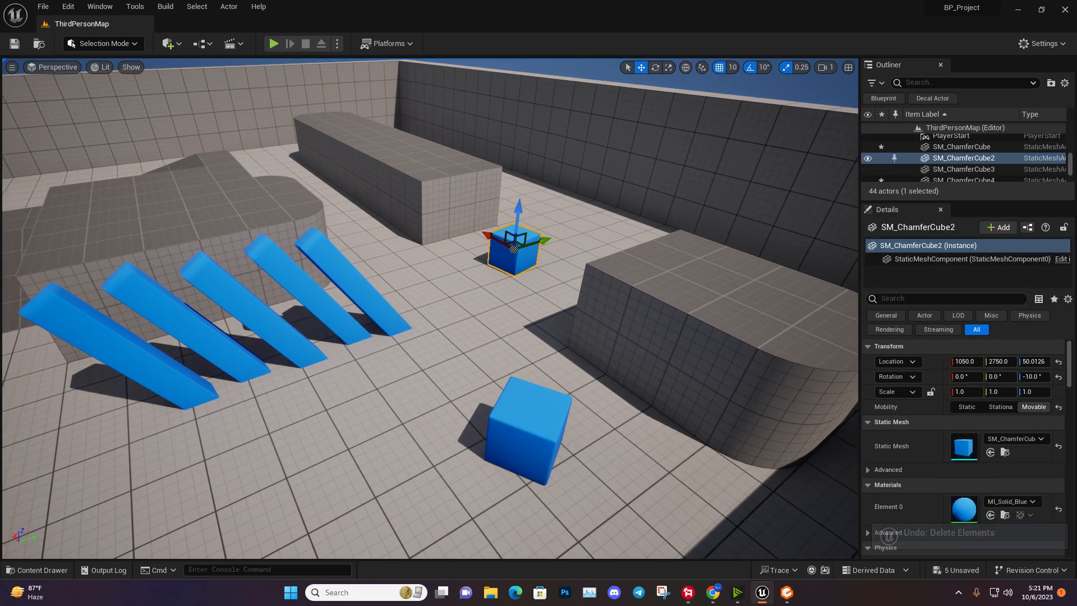
left_click(523, 425)
right_click_drag(522, 425, 558, 413)
left_click_drag(558, 413, 597, 411, "alt")
left_click(523, 425)
left_click_drag(522, 425, 449, 457, "alt")
right_click_drag(449, 457, 320, 336)
- Select the sky sphere and fly back to view the beams, cubes and grey blocks from above
left_click(430, 152)
right_click_drag(430, 151, 405, 191)
key("s")
key("d")
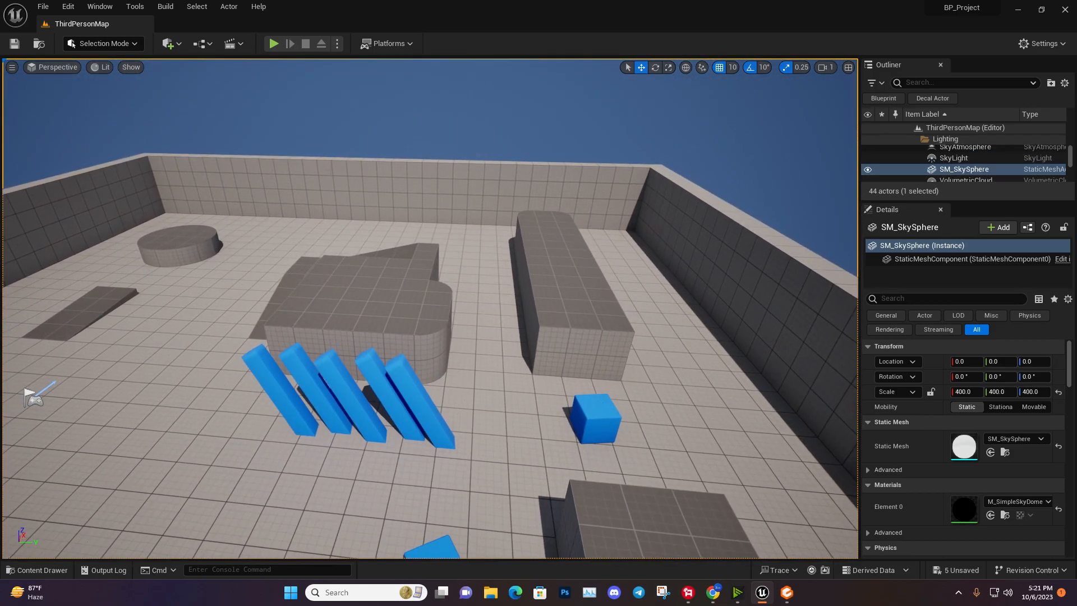
right_click_drag(480, 266, 443, 262)
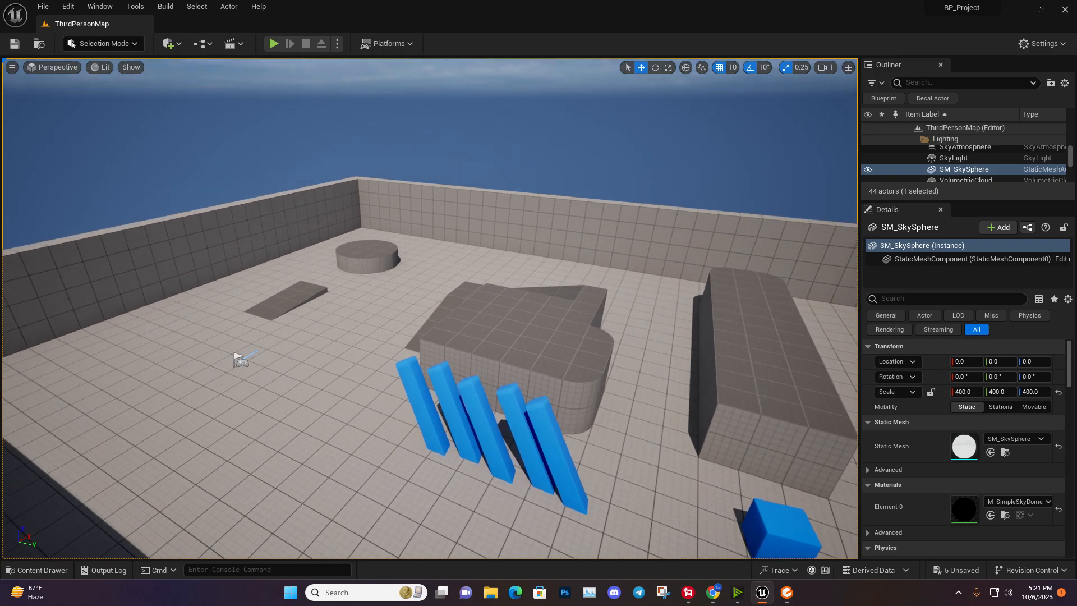
- Play the level in the editor and run the character through the blue beams, past the cube and along the outer wall
left_click(275, 45)
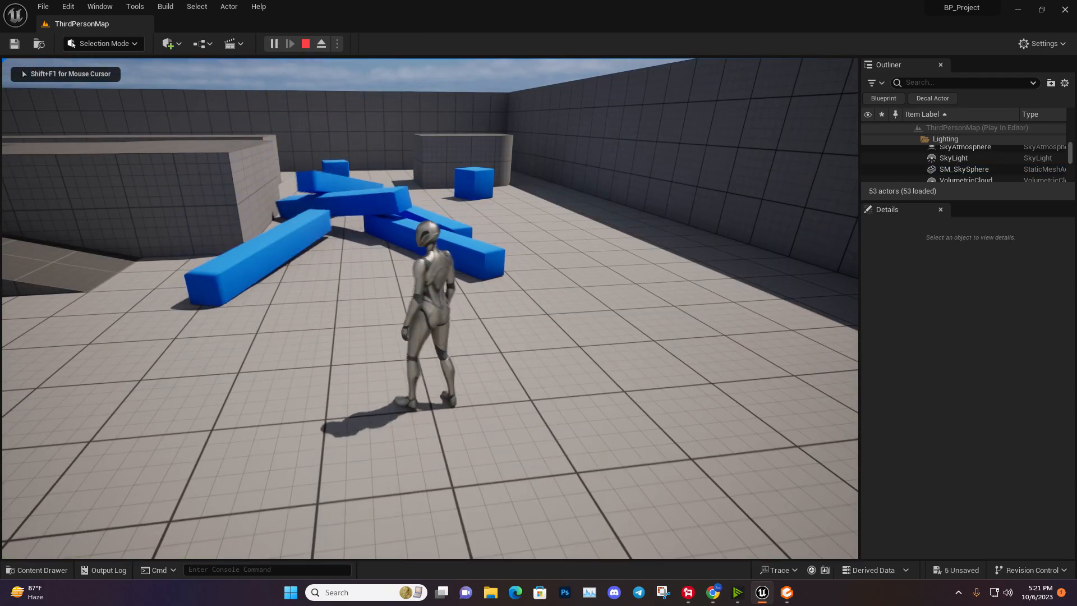
key("w")
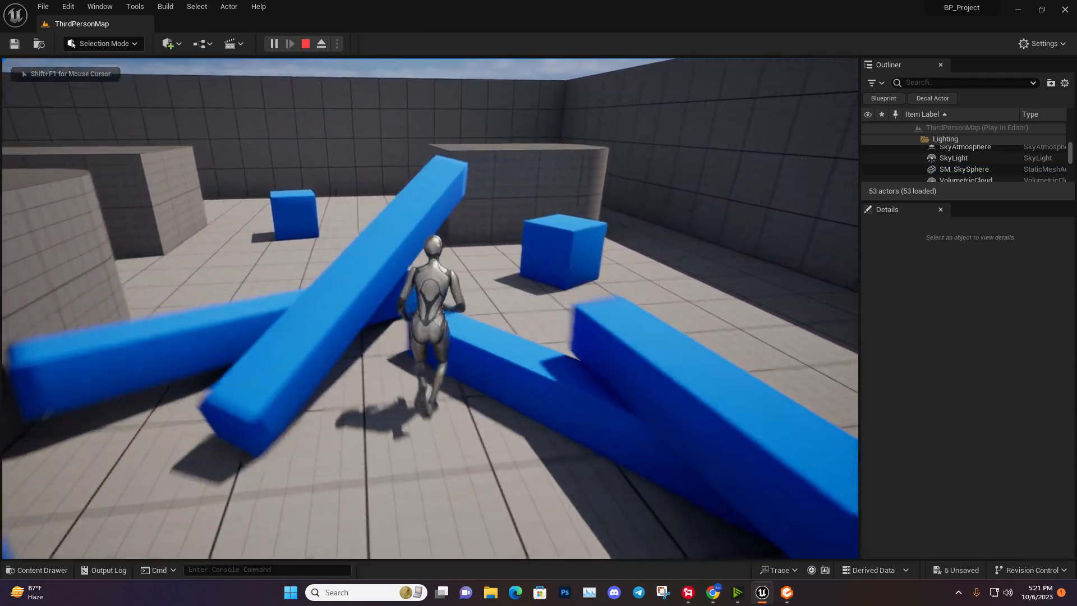
key("w")
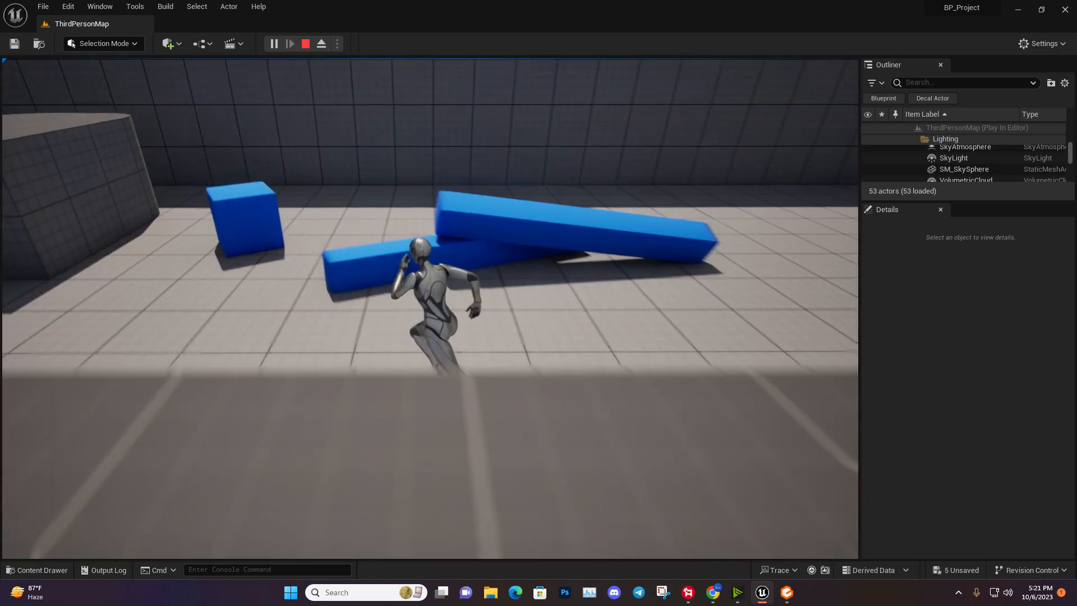
key("w")
key("w")
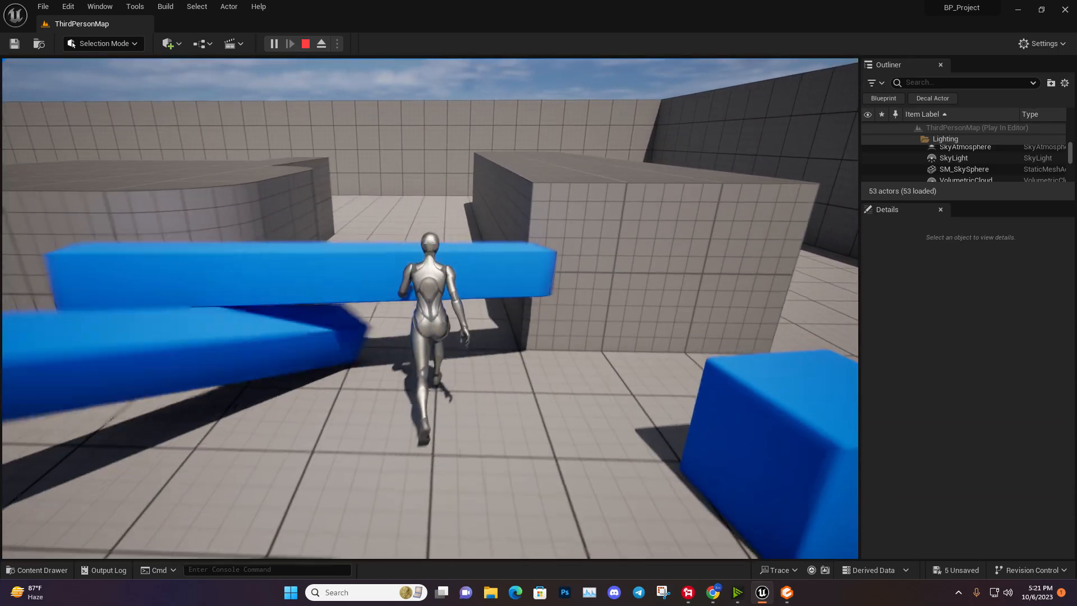
key("w")
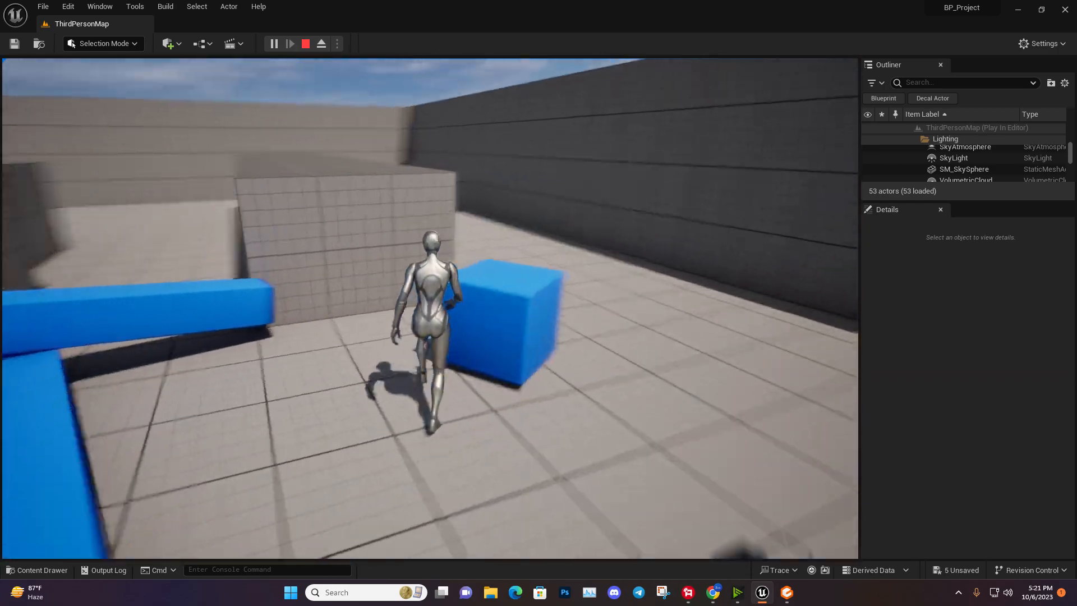
key("w")
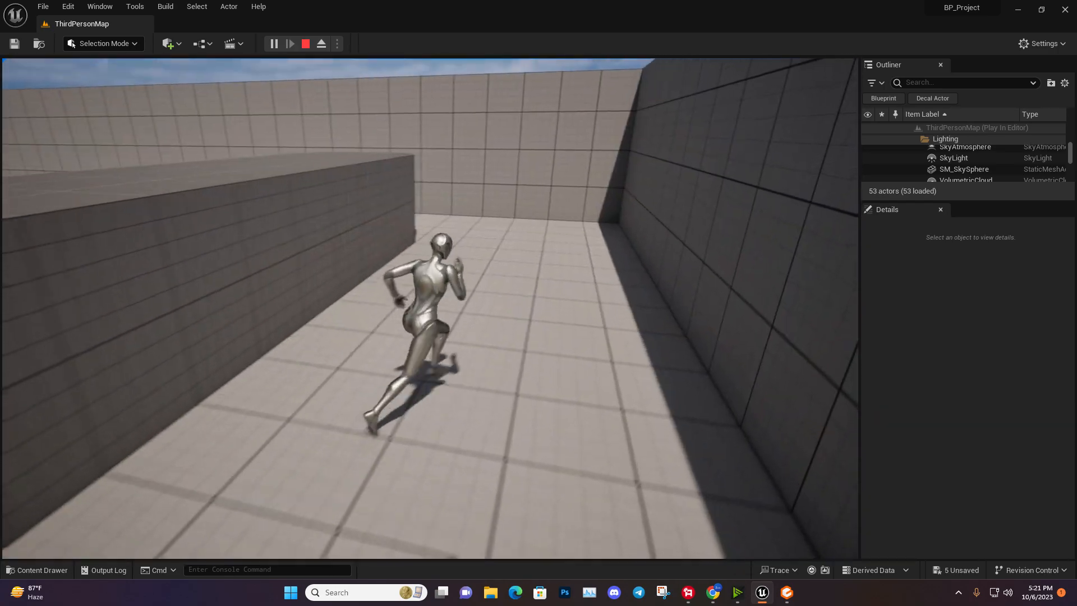
key("w")
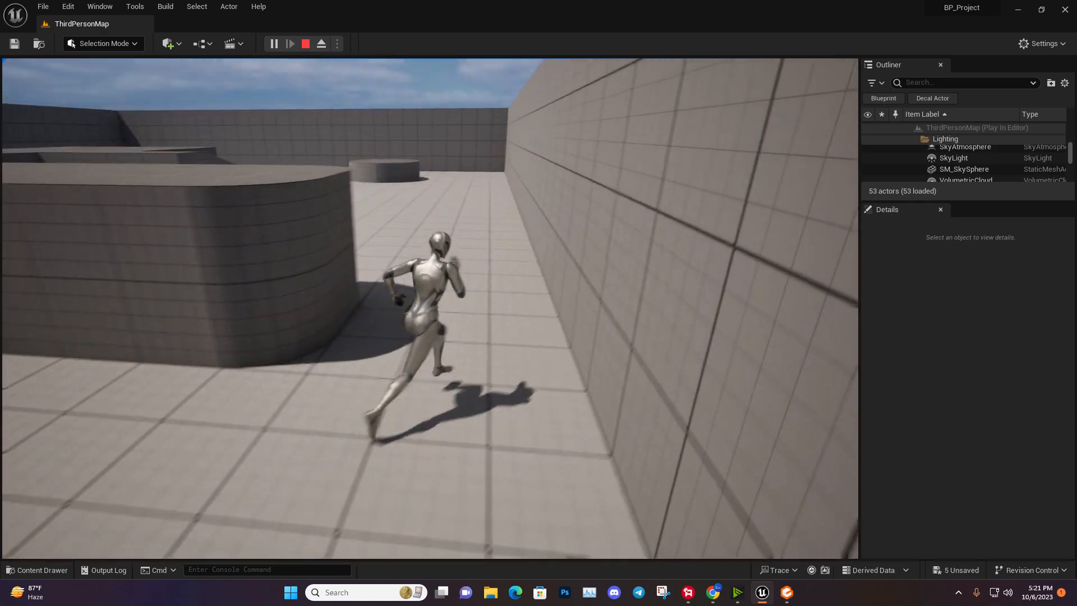